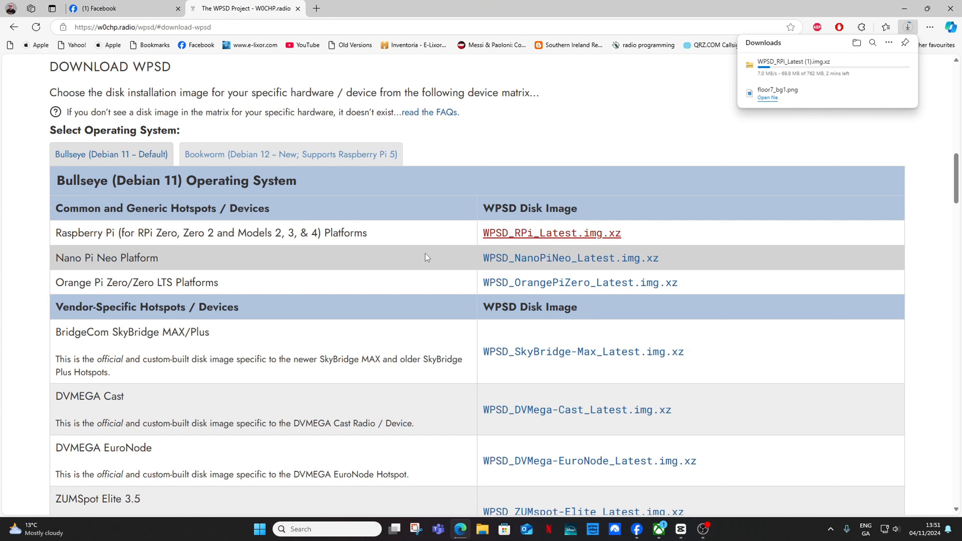
Step: Scroll up the W0CHP page to the Quick Start and Installation Notes sections
scroll(392, 290, "up", 4)
scroll(393, 290, "up", 1)
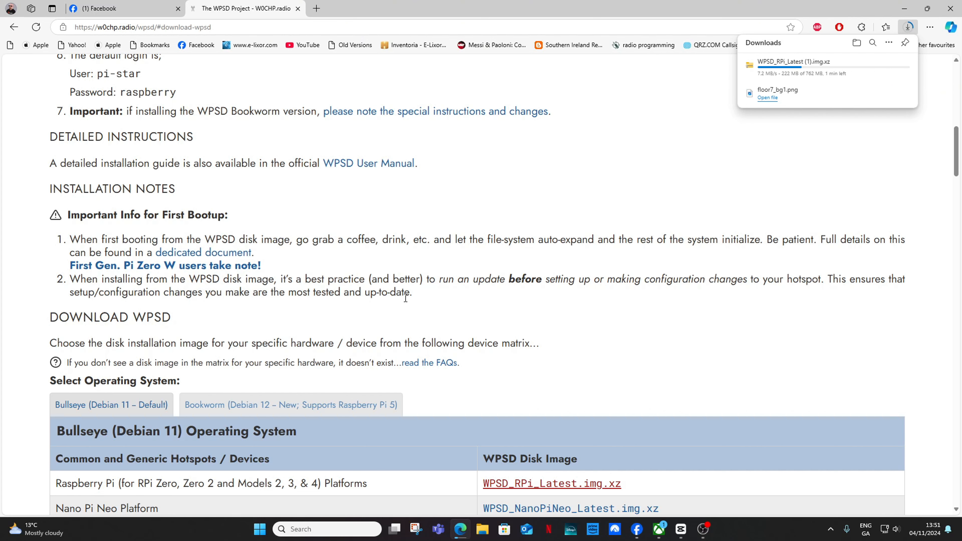
scroll(405, 298, "up", 1)
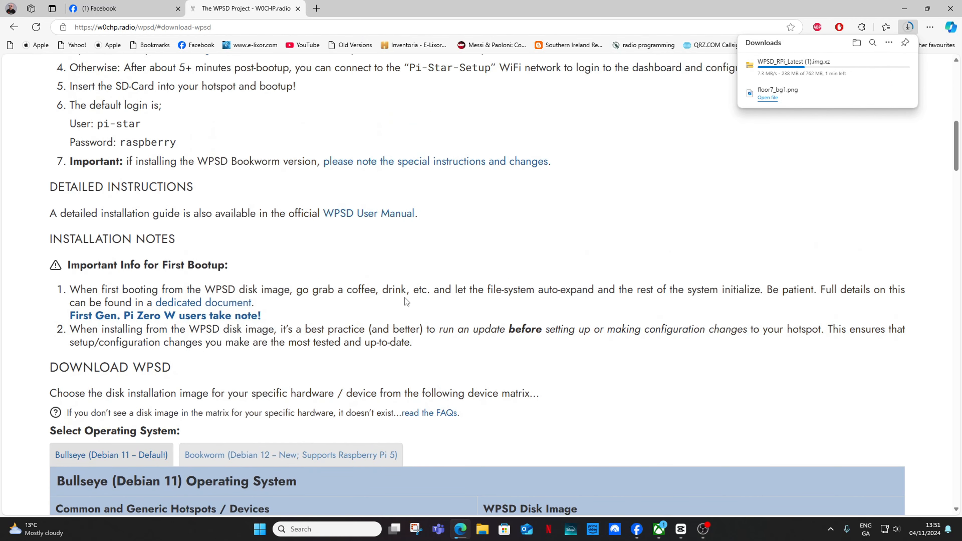
scroll(404, 298, "down", 2)
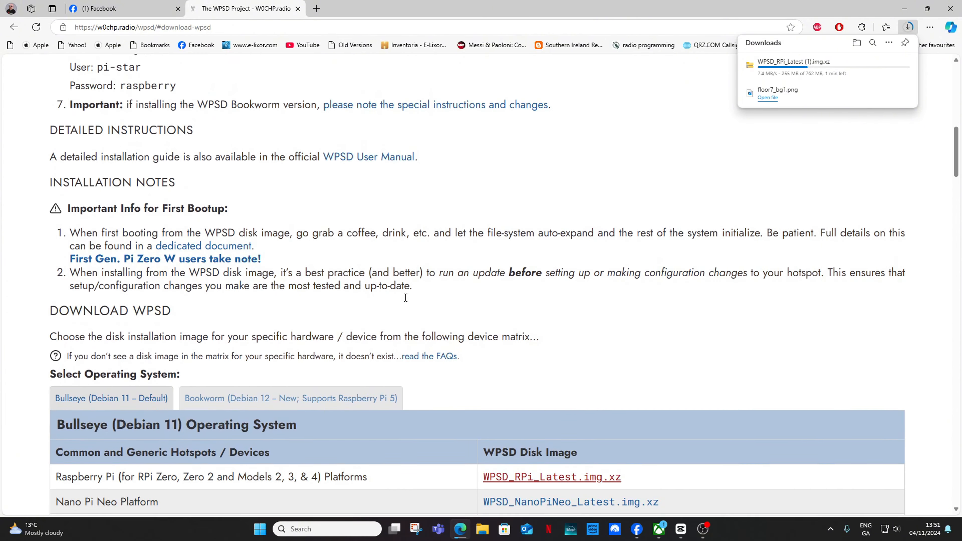
scroll(405, 298, "up", 6)
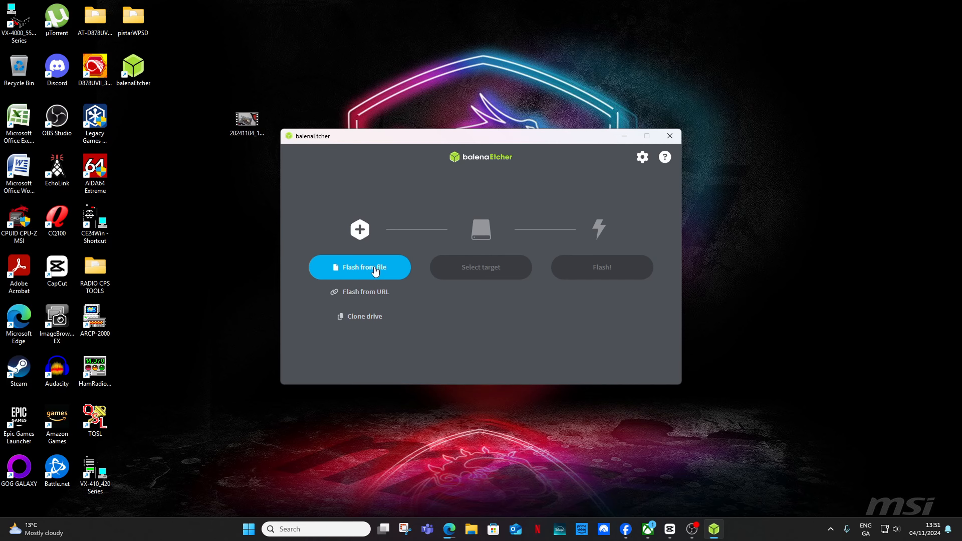
Step: Flash WPSD_RPi_Latest.img onto the 62.2 GB USB 2.0 SD MMC Reader in balenaEtcher
left_click(373, 266)
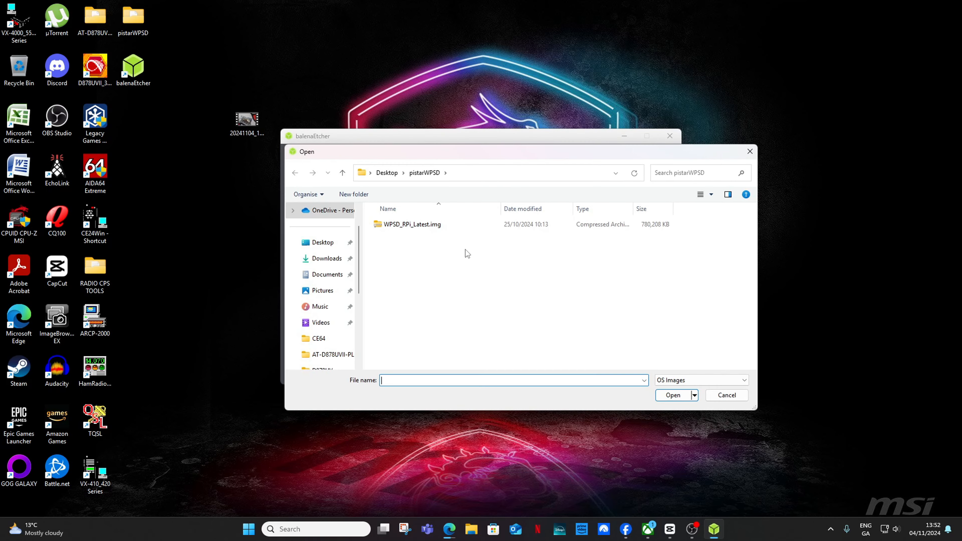
double_click(405, 225)
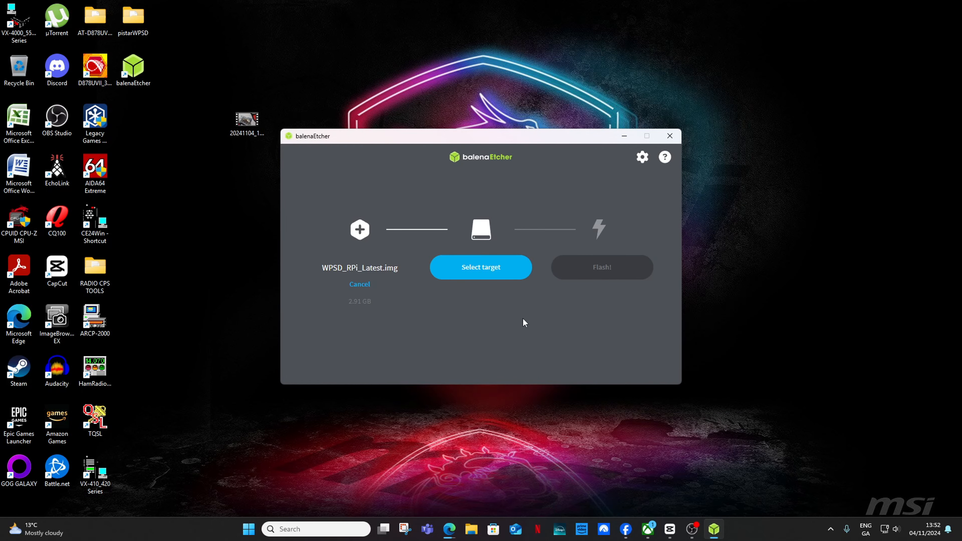
left_click(481, 267)
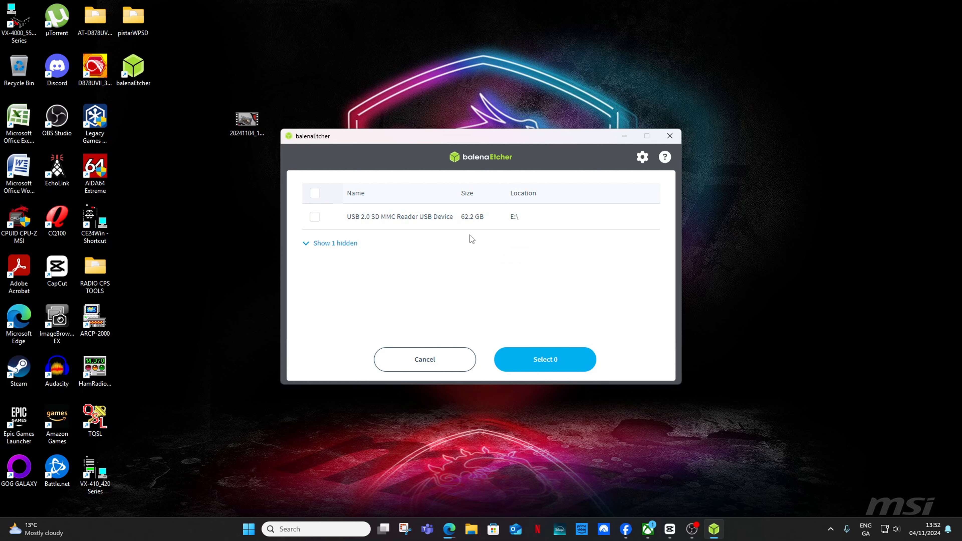
left_click(315, 219)
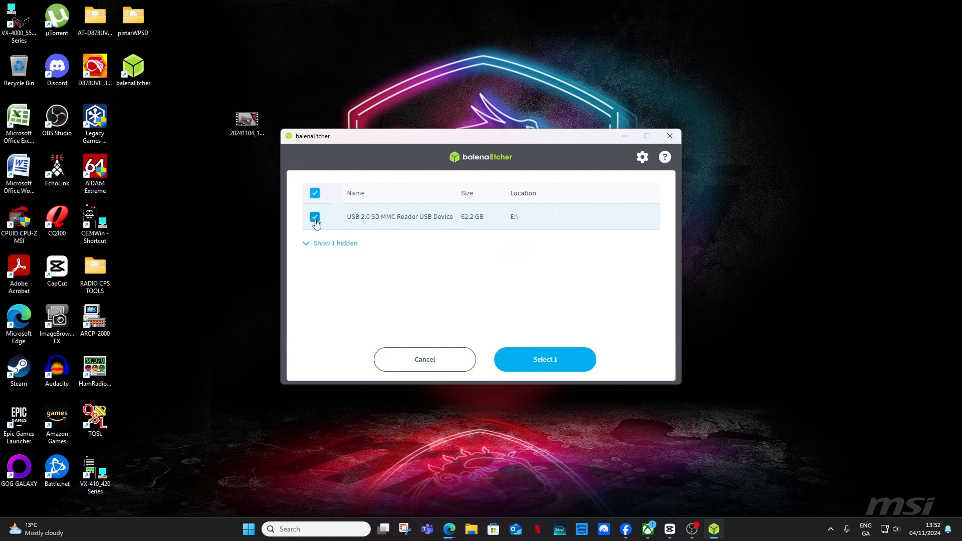
left_click(544, 364)
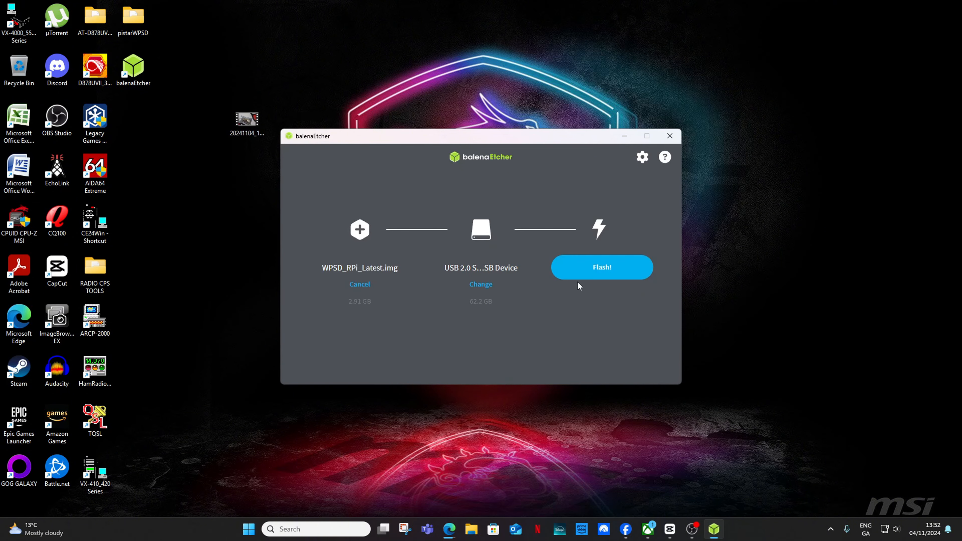
left_click(585, 270)
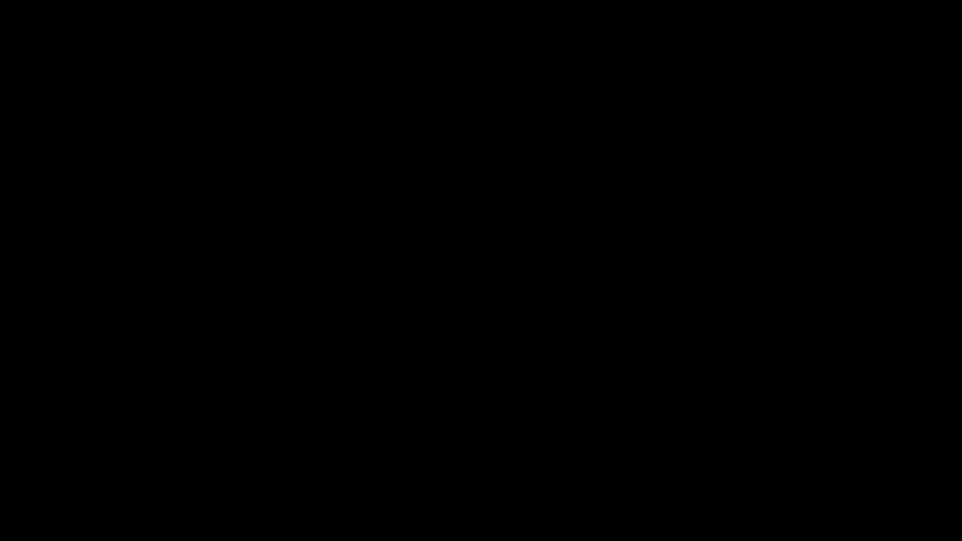
Step: Approve the administrator prompt so flashing starts, then bring OBS Studio forward
left_click(439, 342)
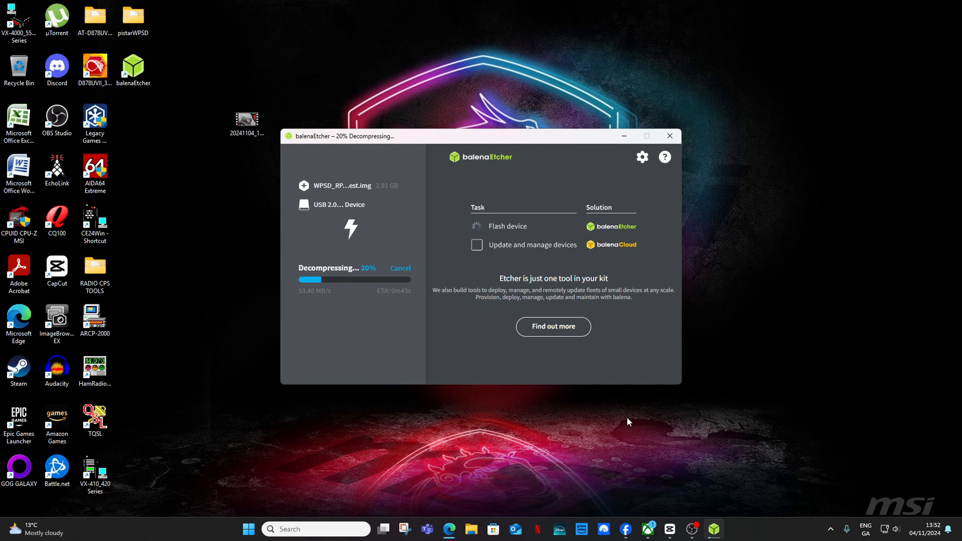
left_click(692, 528)
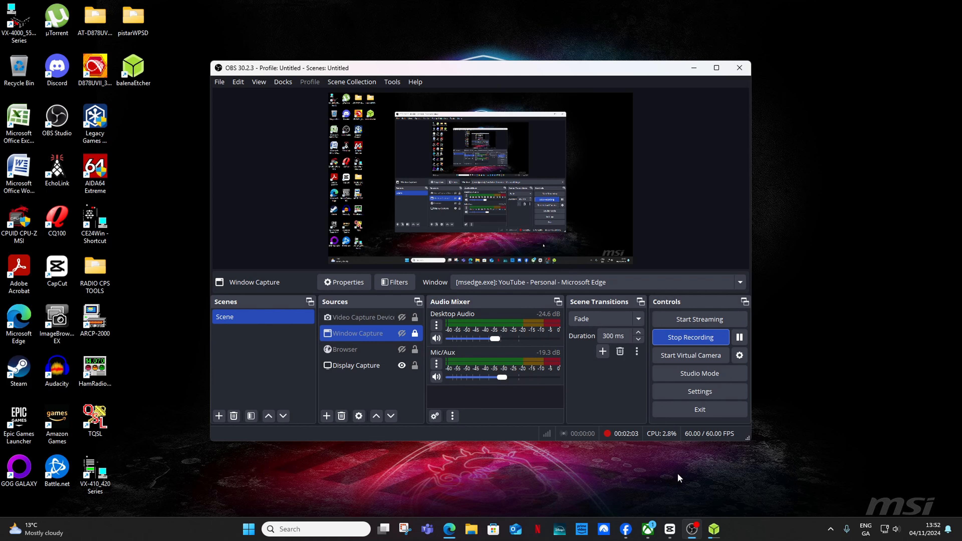
Step: Minimize the OBS Studio window to reveal the flashing progress
left_click(693, 68)
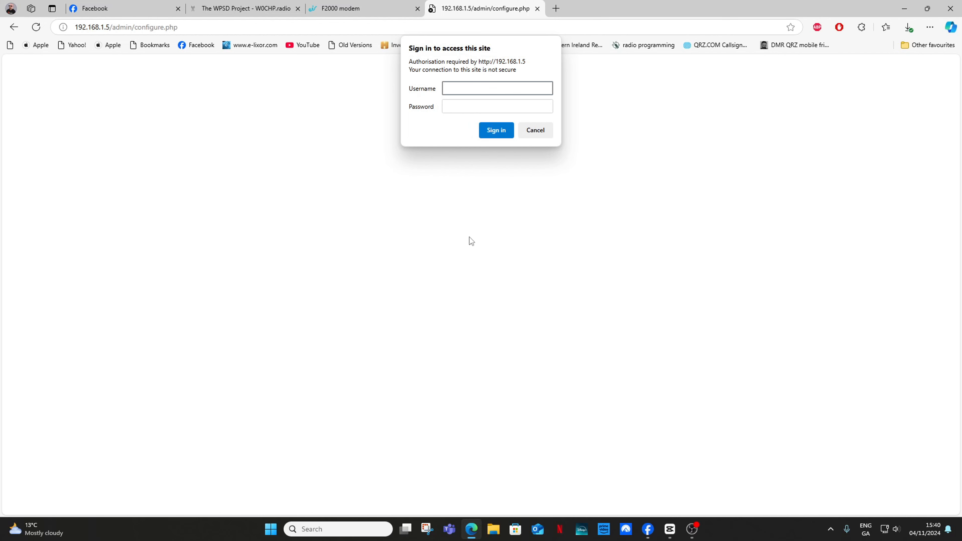
Step: Sign in to the WPSD dashboard with the default username and password
type("pi-star")
left_click(453, 101)
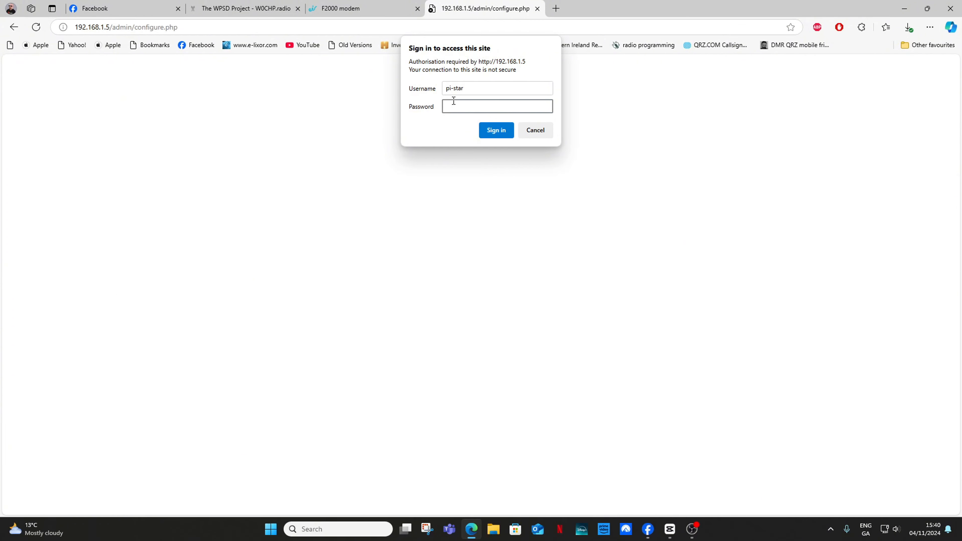
type("raspberry")
key("Return")
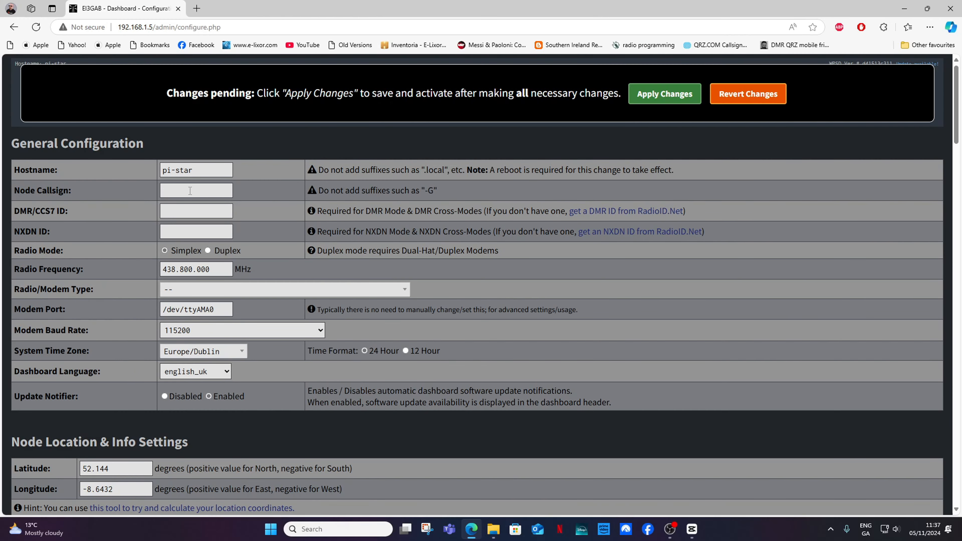
Step: Fill Node Callsign and DMR/CCS7 ID from Edge's saved autofill entry
left_click(190, 190)
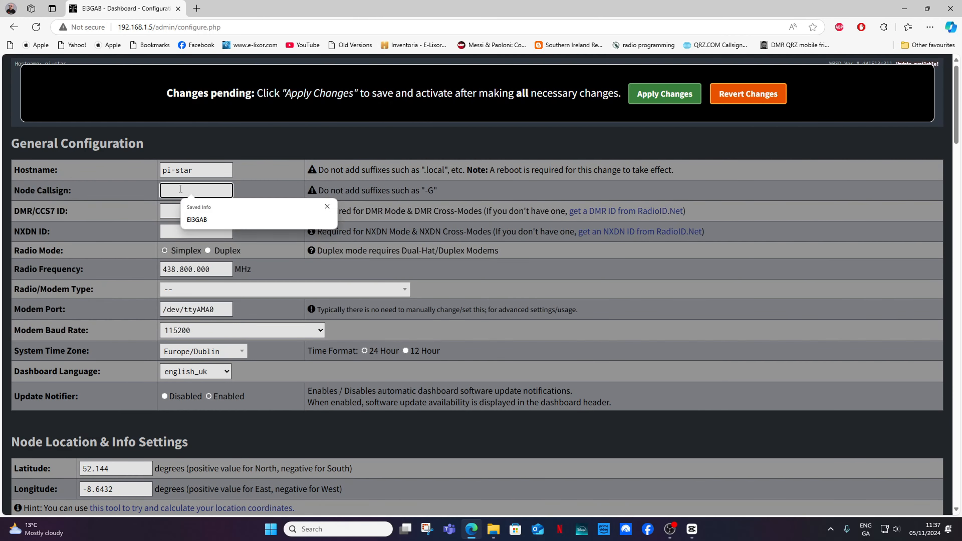
left_click(197, 219)
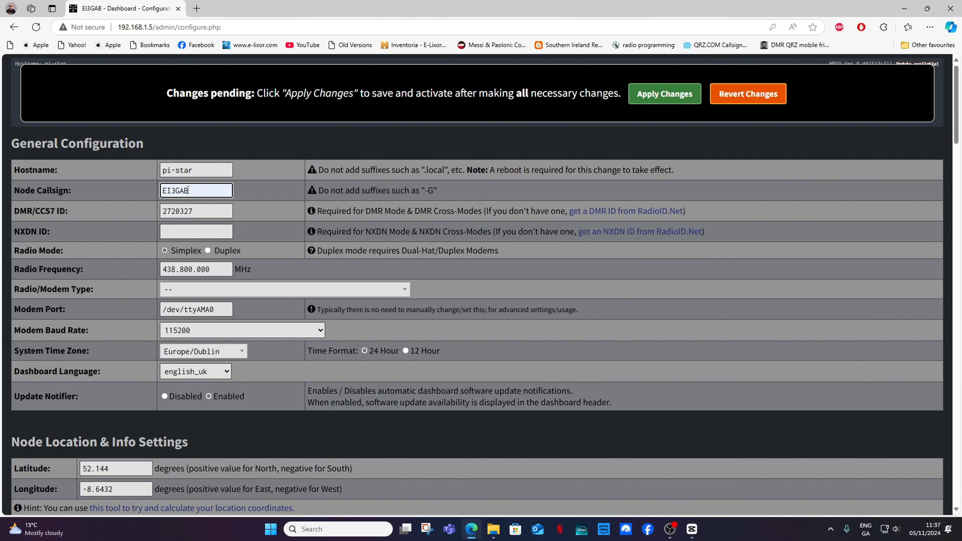
left_click(194, 212)
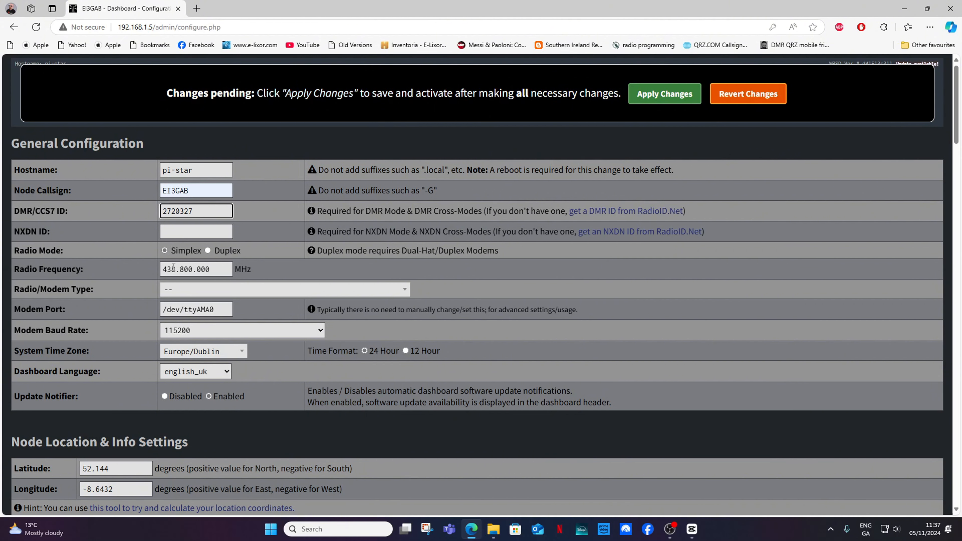
Step: Choose STM32-DVM / MMDVM_HS - Raspberry Pi Hat (GPIO) as the Radio/Modem Type
left_click(207, 292)
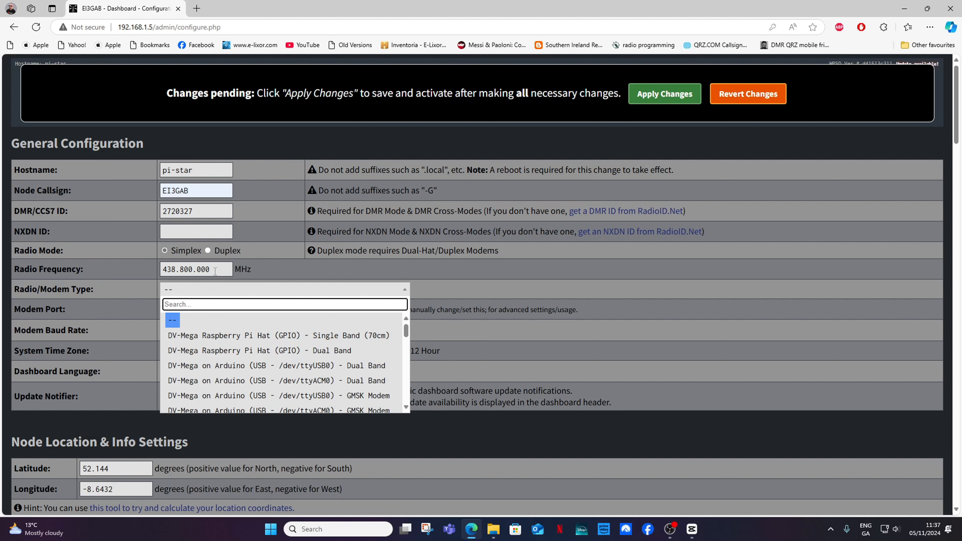
left_click_drag(212, 270, 164, 269)
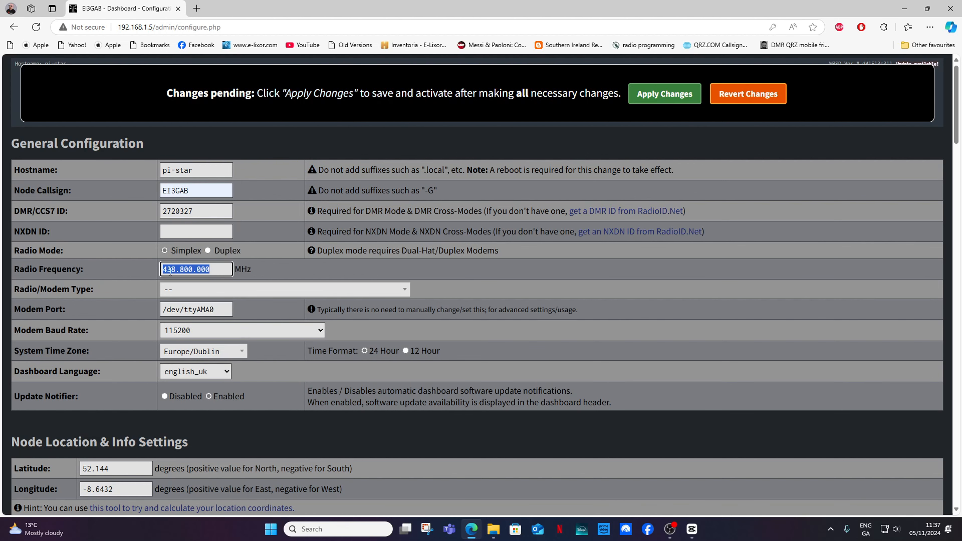
left_click(195, 290)
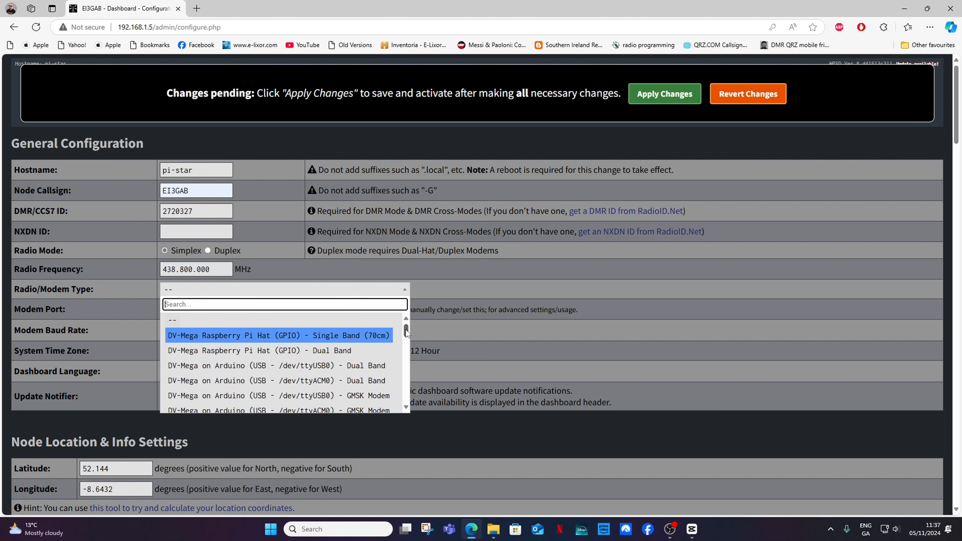
left_click_drag(406, 330, 407, 353)
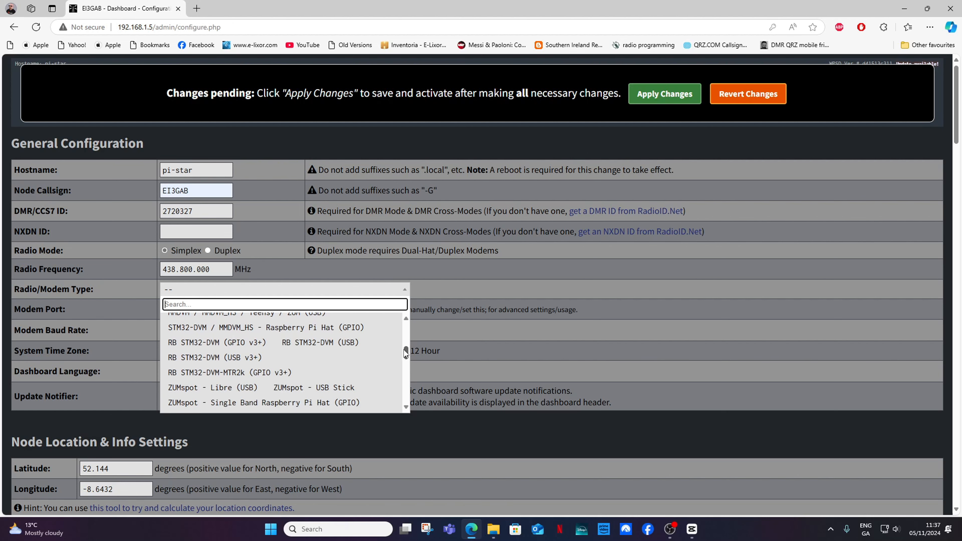
left_click(307, 329)
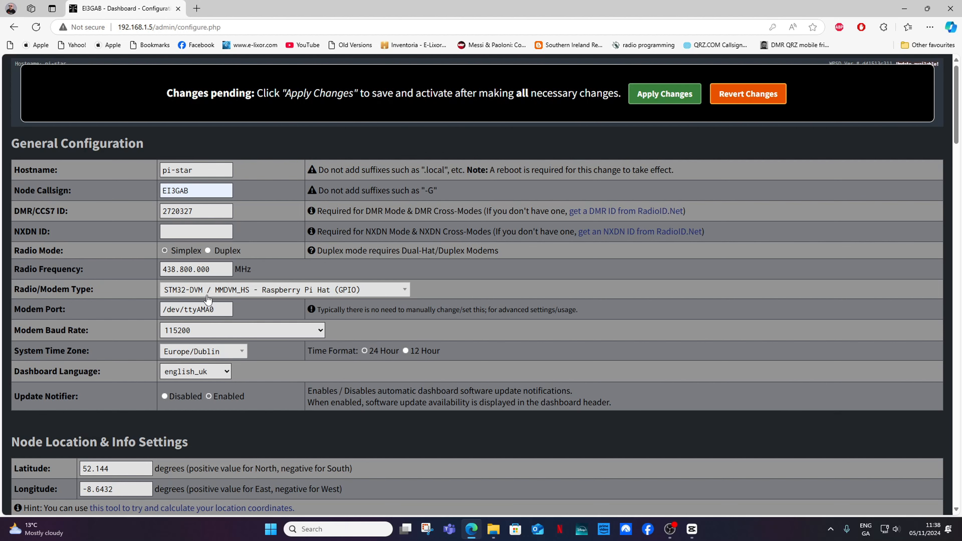
left_click(235, 352)
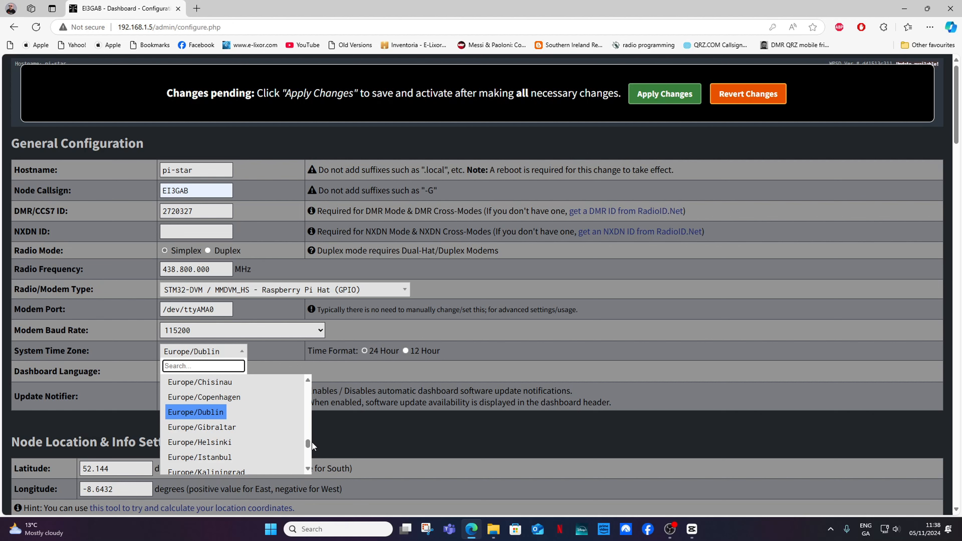
mouse_move(308, 442)
left_mouse_down()
mouse_move(308, 429)
mouse_move(307, 443)
left_mouse_up()
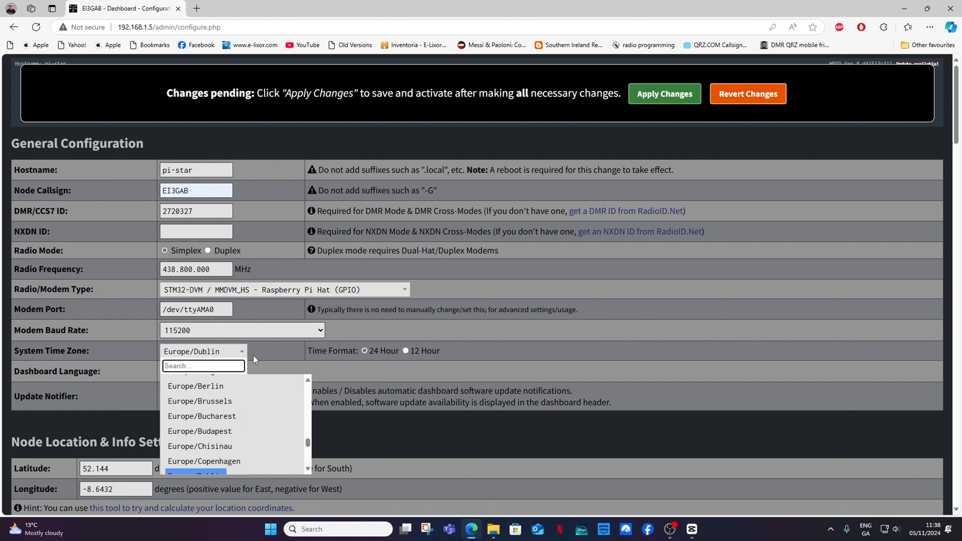
left_click(234, 354)
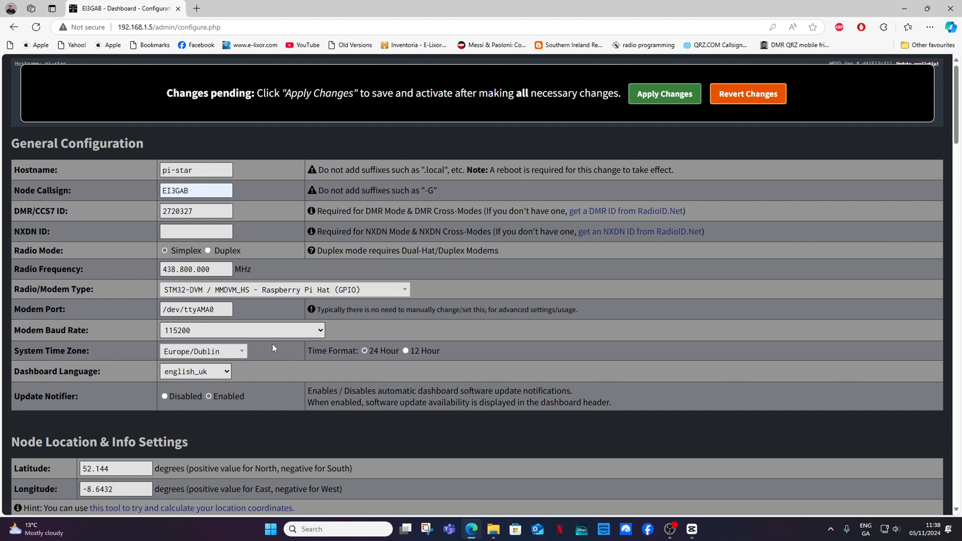
Step: Open the W0CHP coordinates tool from the Node Location & Info Settings hint link
scroll(273, 348, "down", 2)
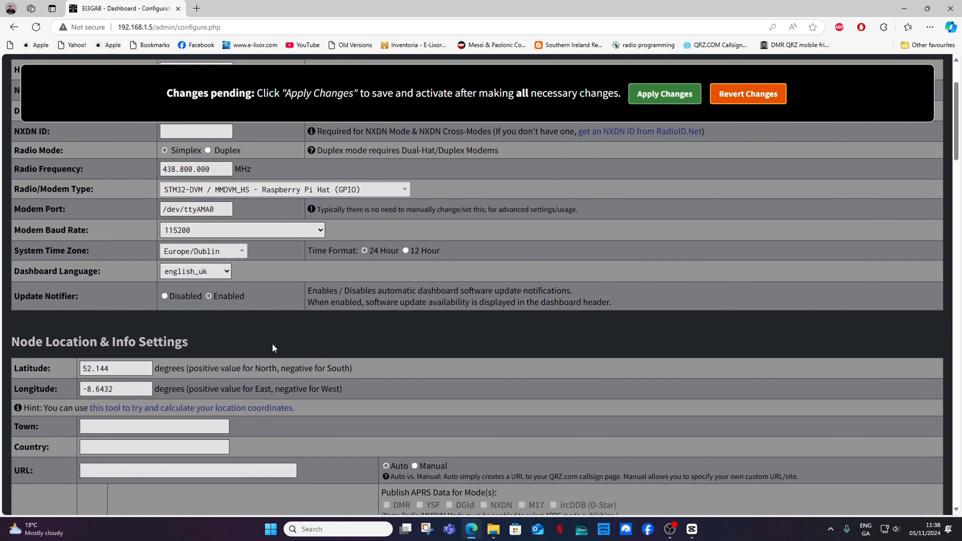
scroll(273, 348, "down", 2)
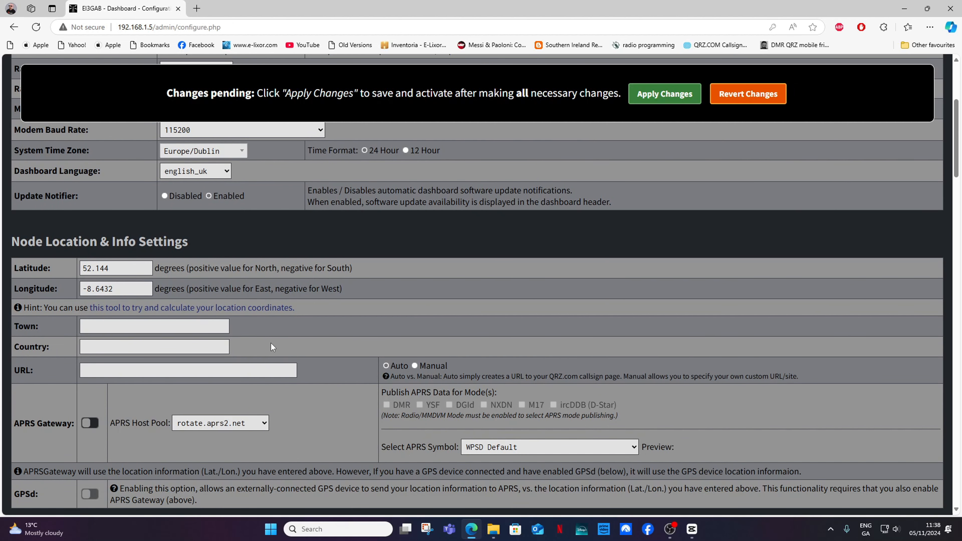
left_click(225, 307)
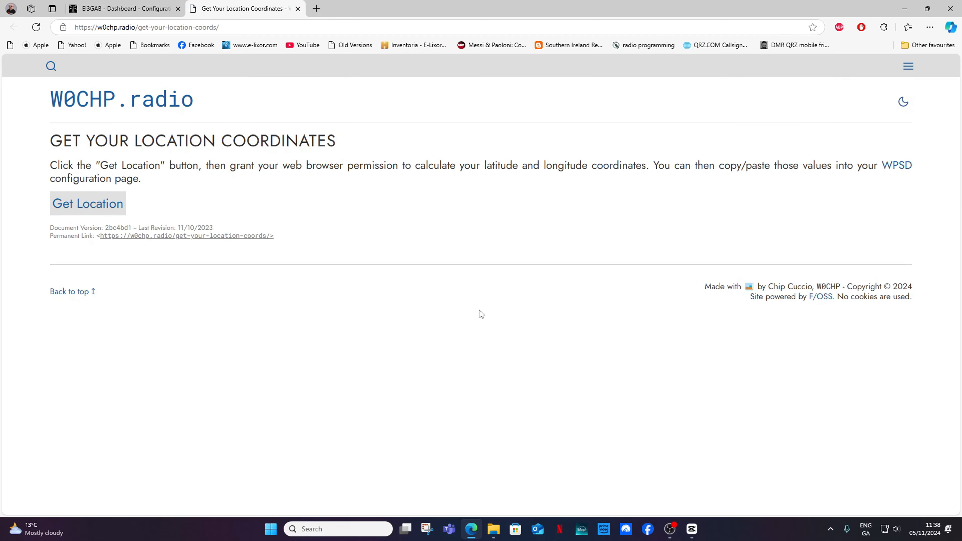
Step: Calculate the location and paste latitude 52.144 into the dashboard's Latitude field
left_click(87, 205)
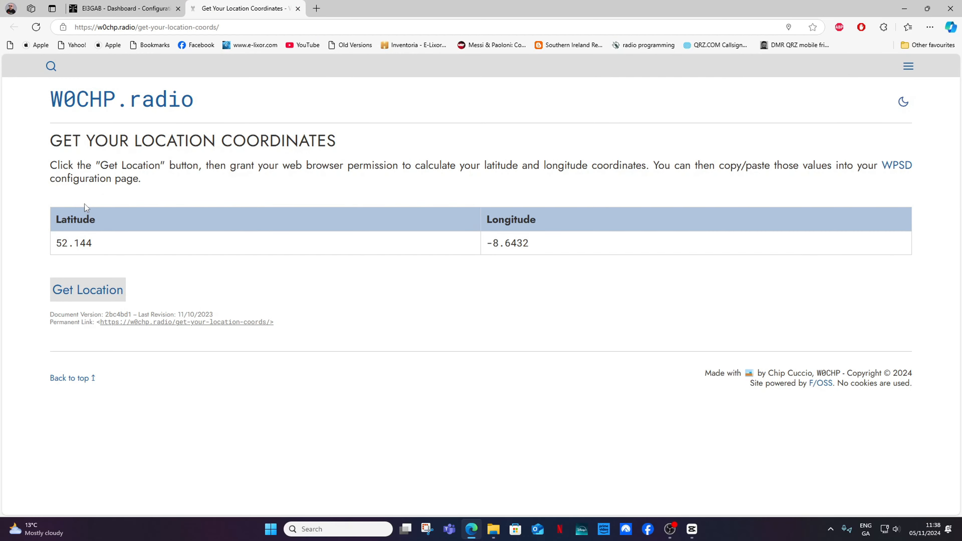
left_click_drag(107, 241, 63, 239)
right_click(63, 239)
left_click(91, 248)
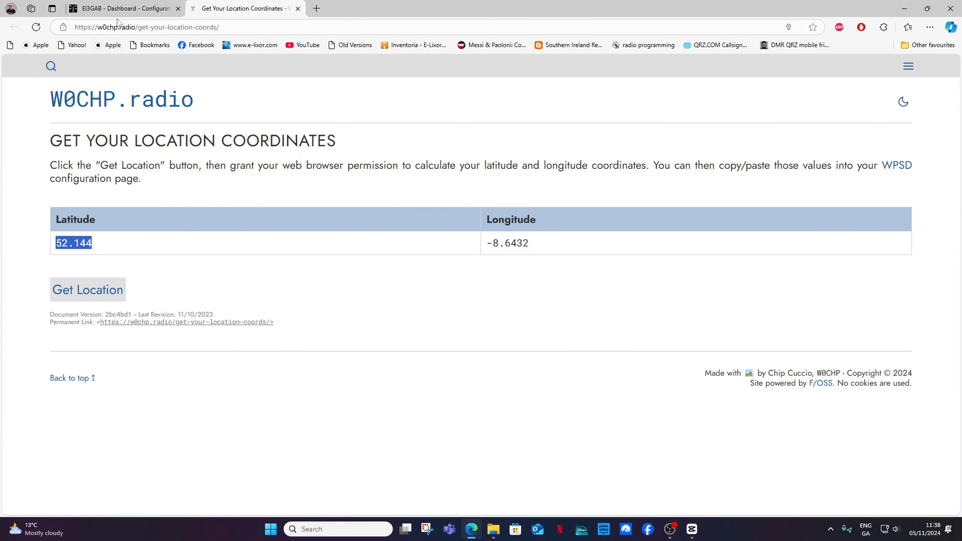
left_click(118, 9)
left_click_drag(118, 266, 74, 272)
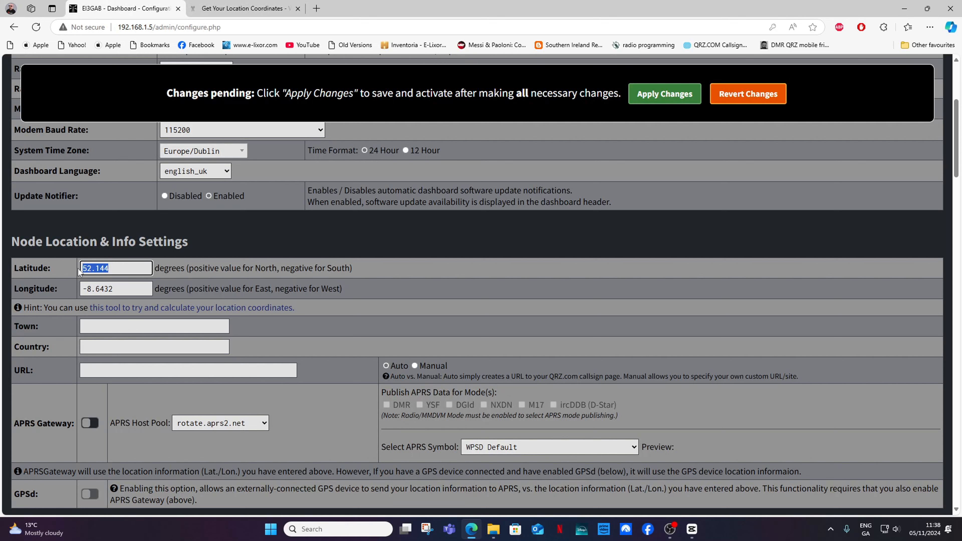
right_click(97, 271)
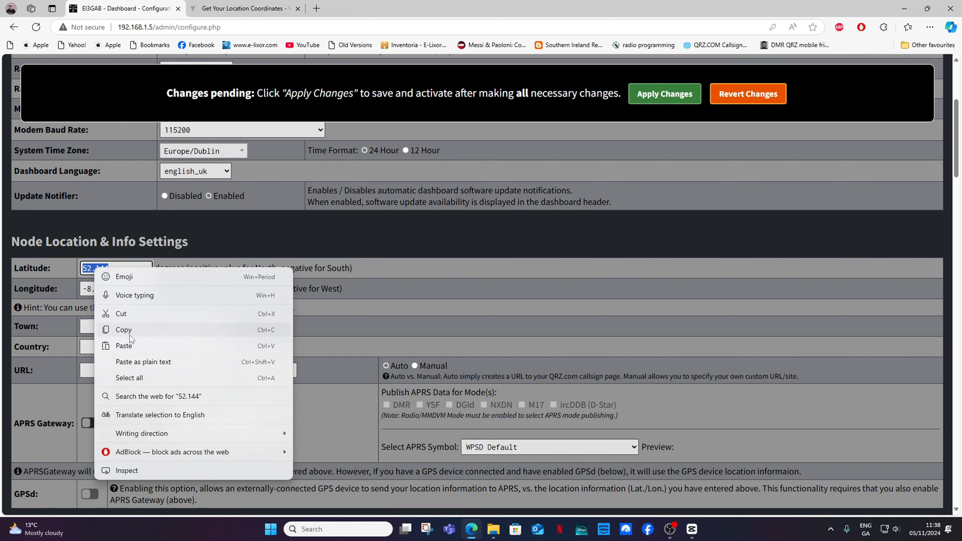
left_click(138, 351)
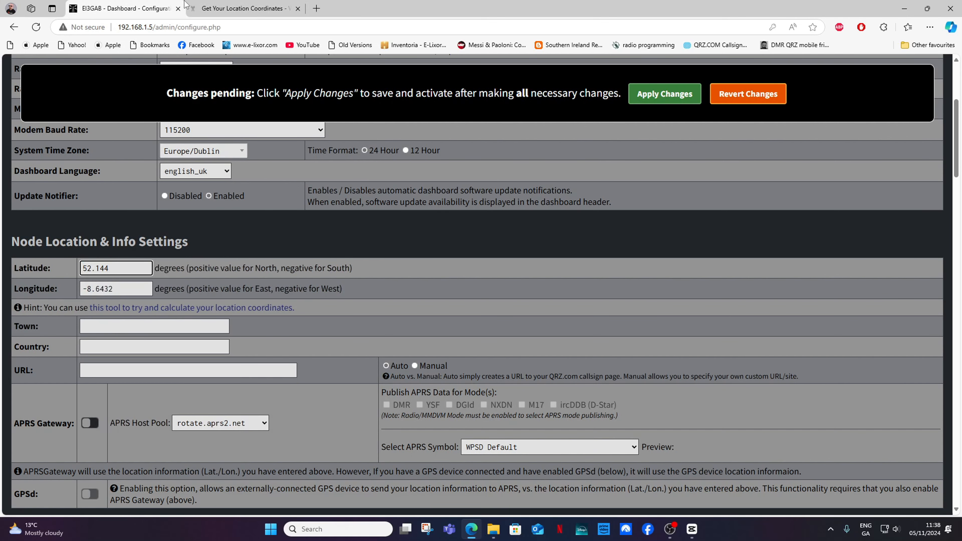
Step: Copy longitude -8.6432 into the dashboard's Longitude field
left_click(228, 9)
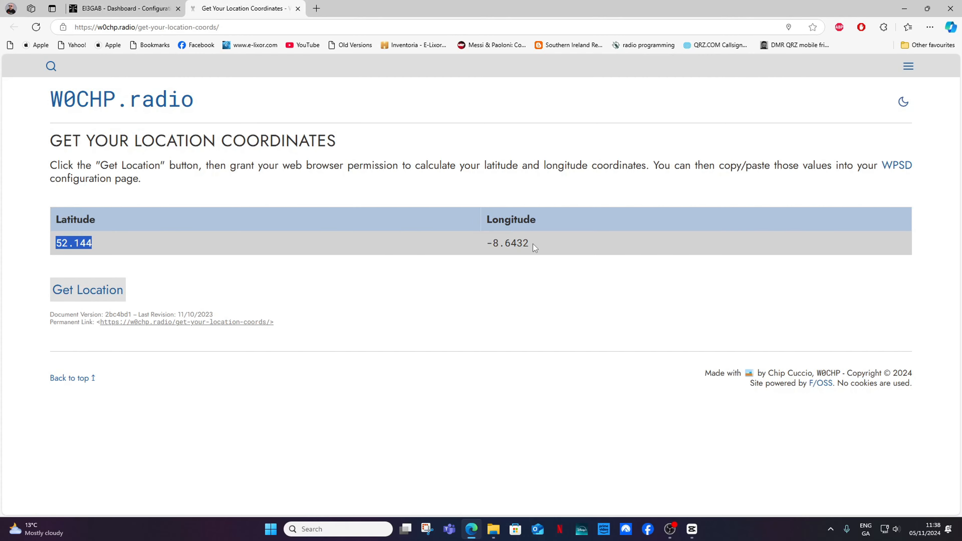
left_click_drag(534, 246, 488, 246)
right_click(488, 246)
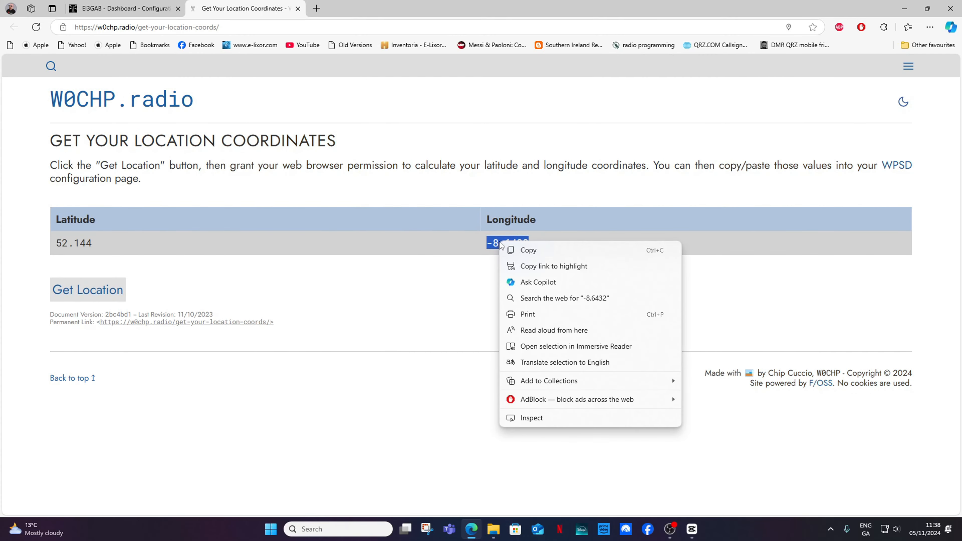
left_click(524, 250)
left_click(135, 9)
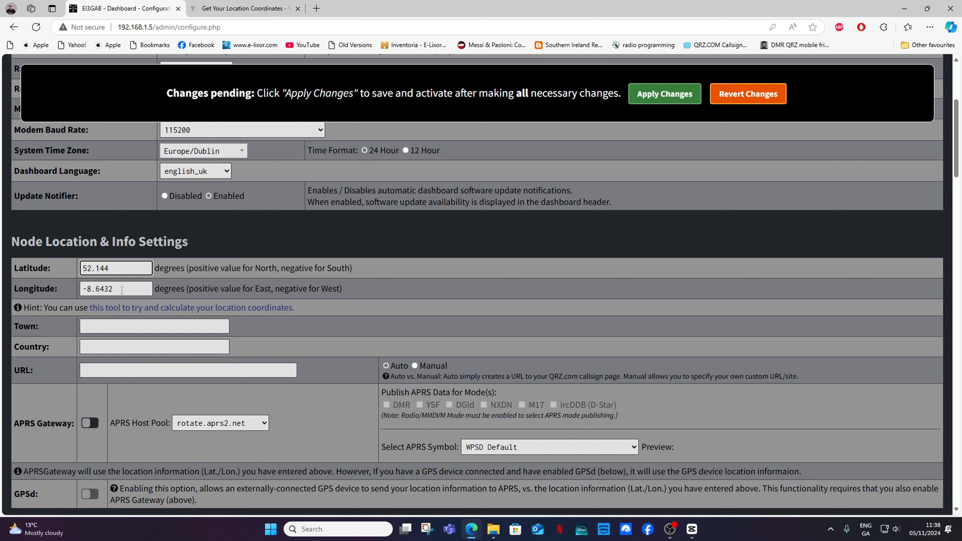
left_click_drag(117, 289, 79, 288)
right_click(97, 290)
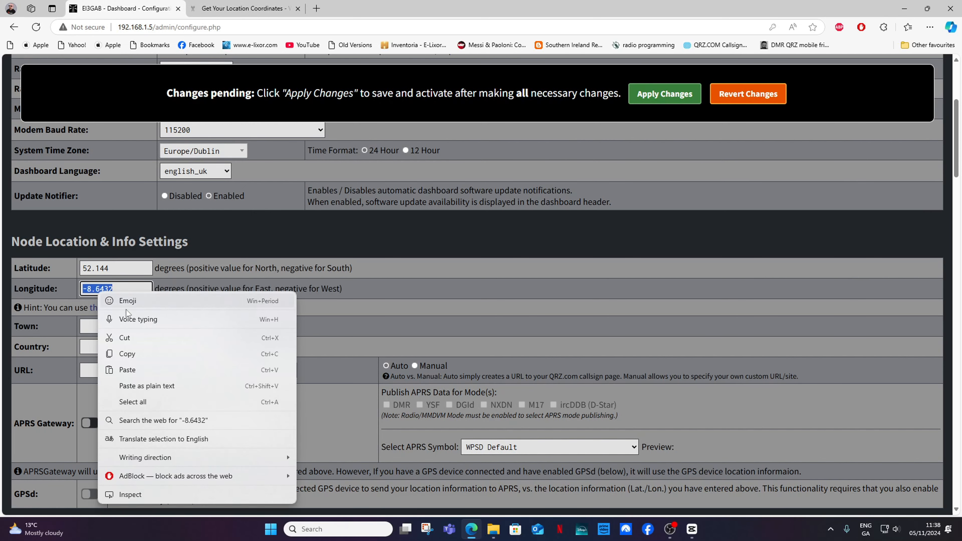
left_click(135, 373)
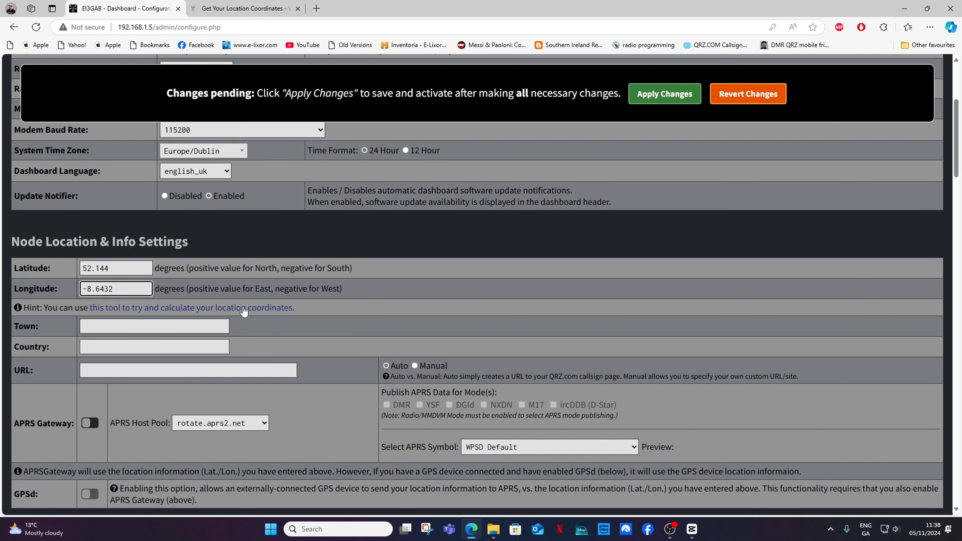
scroll(245, 309, "down", 1)
scroll(245, 310, "down", 1)
Step: Enter town Mallow, io52qd and country Ireland, and check the QRZ profile URL
left_click(104, 229)
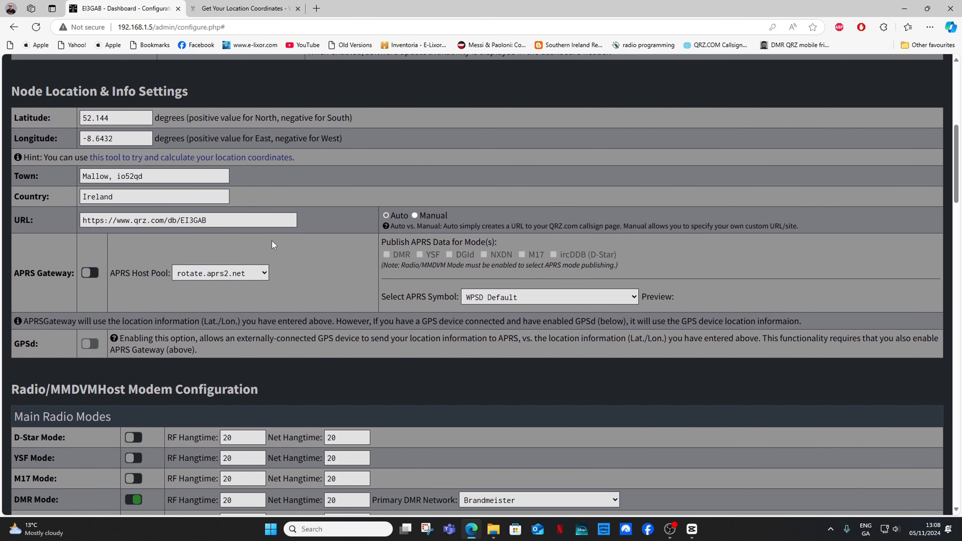
scroll(274, 245, "down", 1)
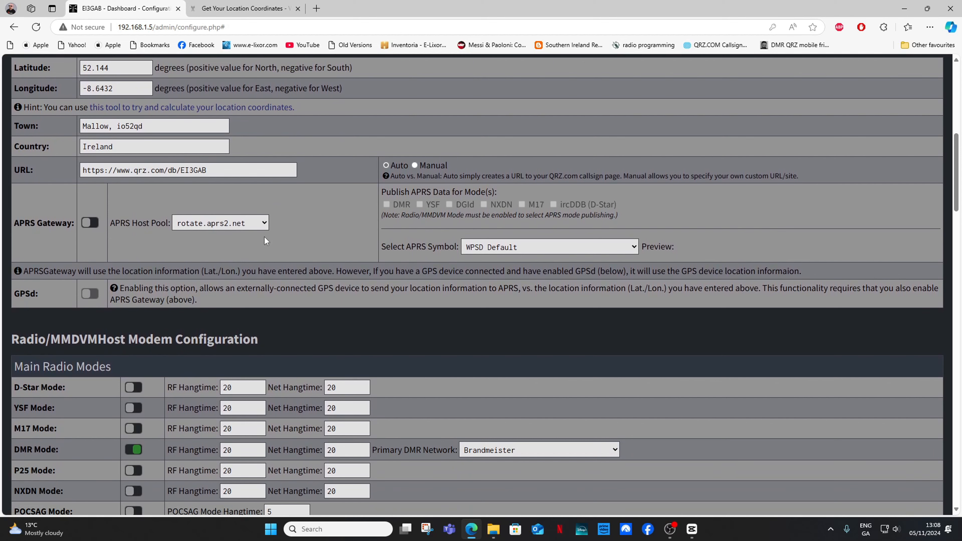
left_click(115, 147)
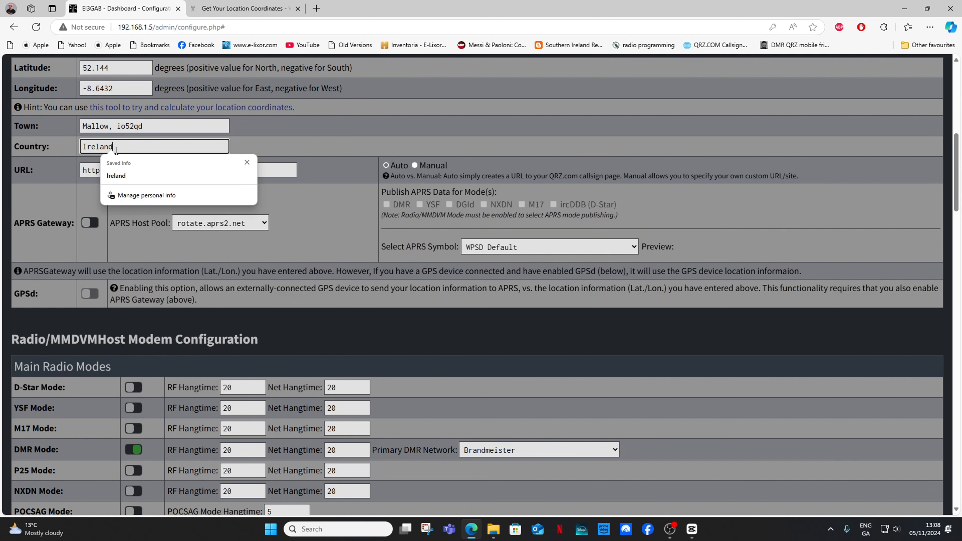
left_click(290, 152)
left_click_drag(219, 171, 83, 172)
left_click(332, 208)
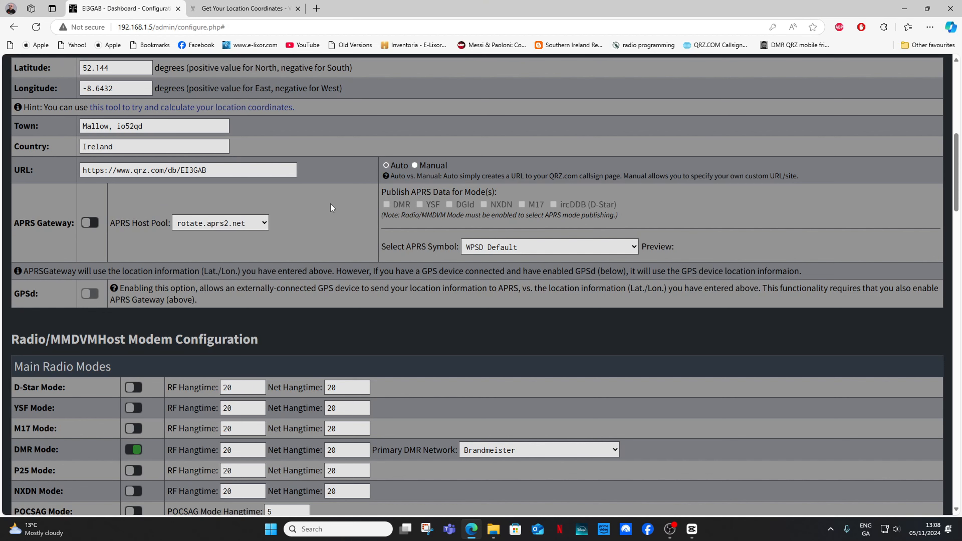
scroll(332, 208, "down", 4)
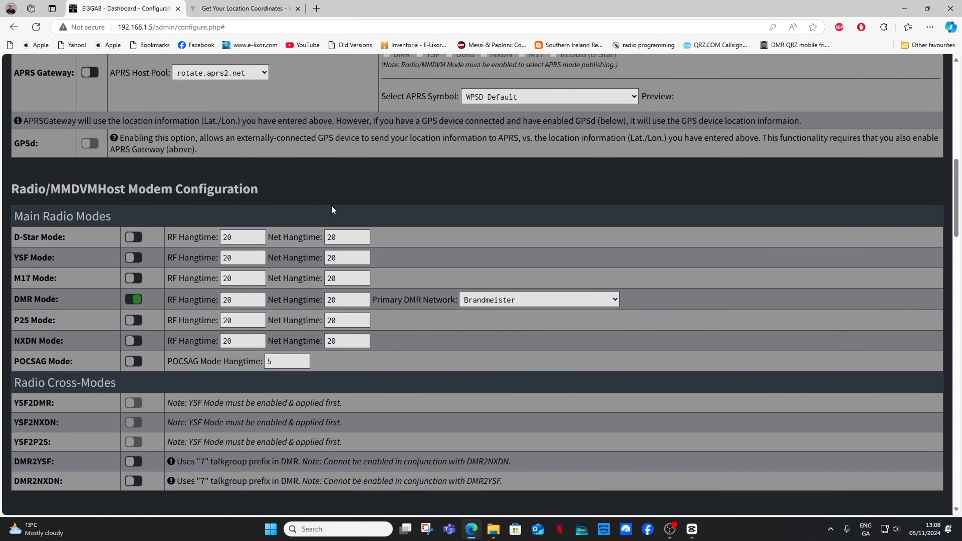
scroll(332, 210, "down", 3)
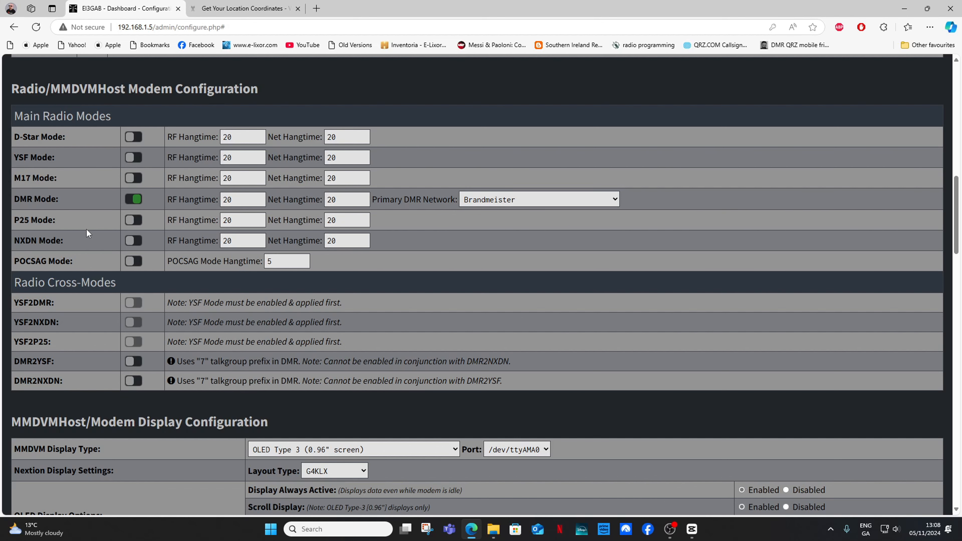
left_click(135, 199)
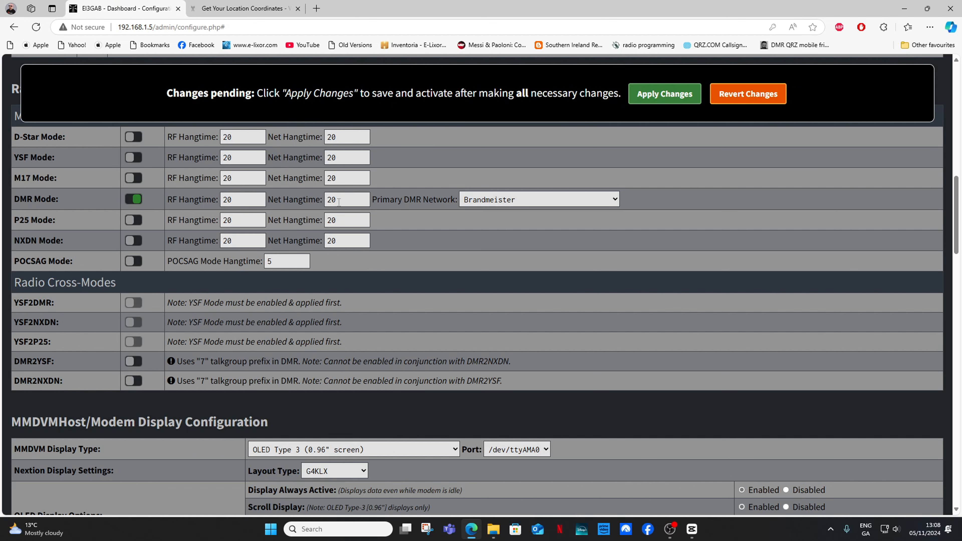
scroll(403, 263, "down", 2)
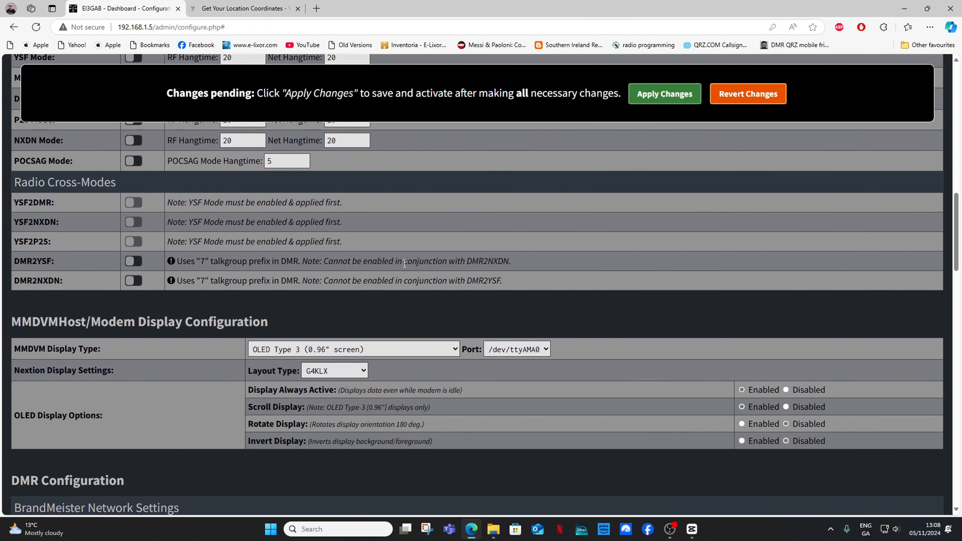
left_click(400, 348)
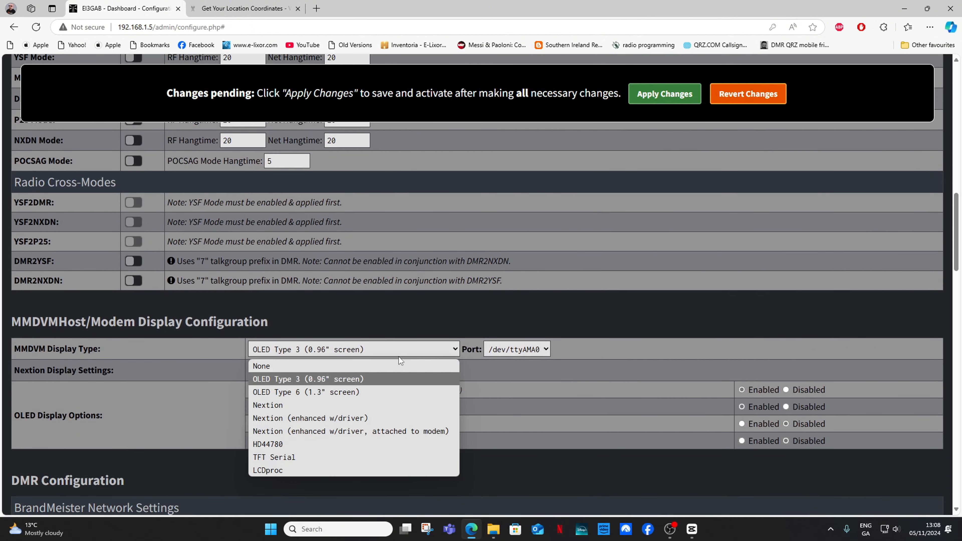
left_click(368, 380)
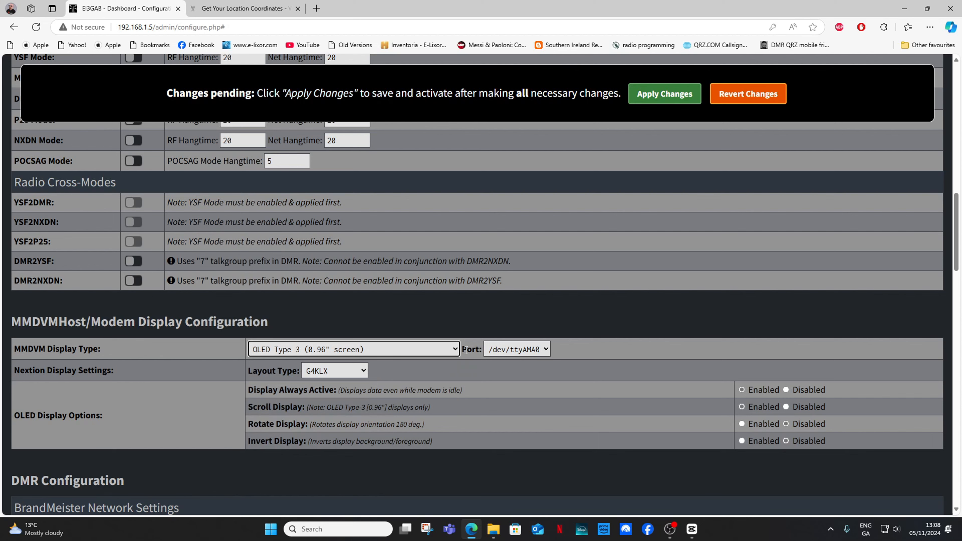
scroll(393, 313, "down", 2)
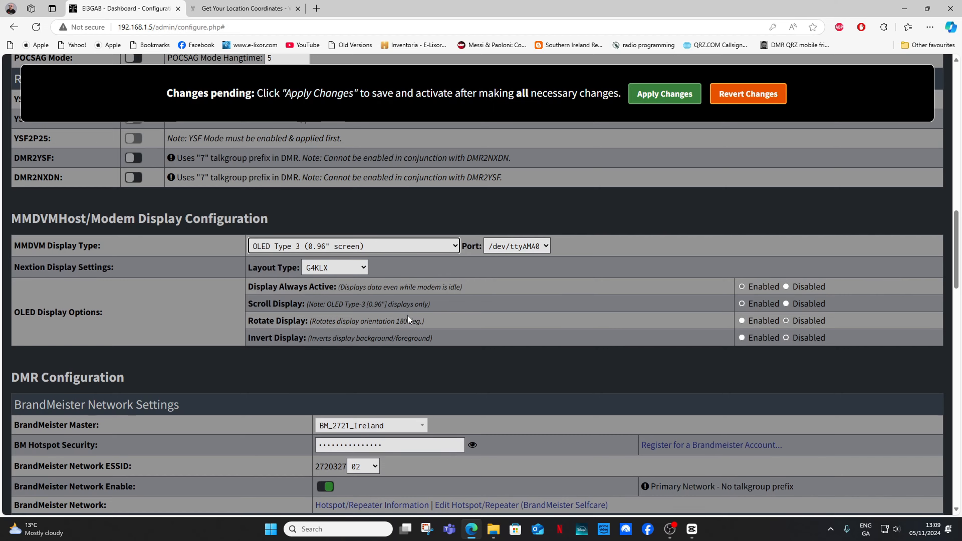
scroll(407, 316, "down", 1)
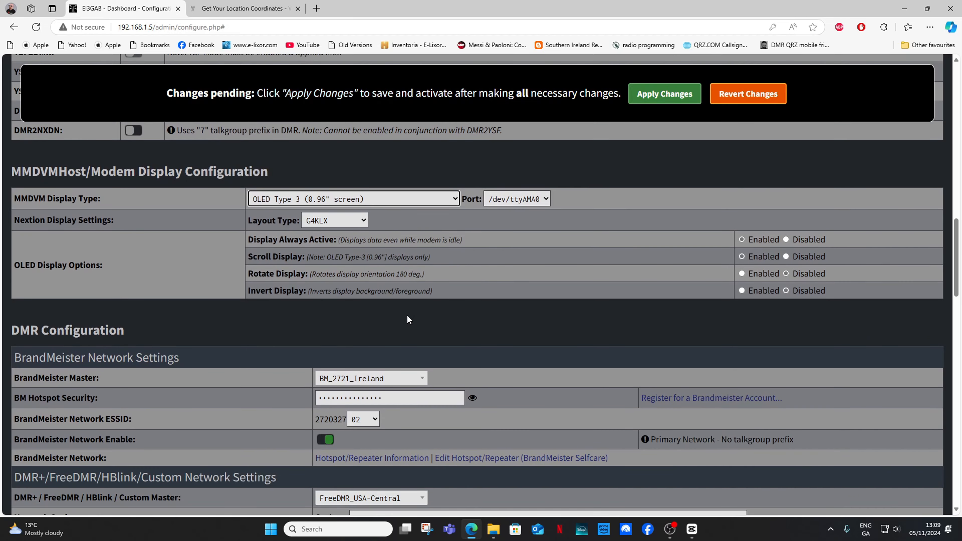
left_click(395, 397)
left_click_drag(410, 398, 322, 400)
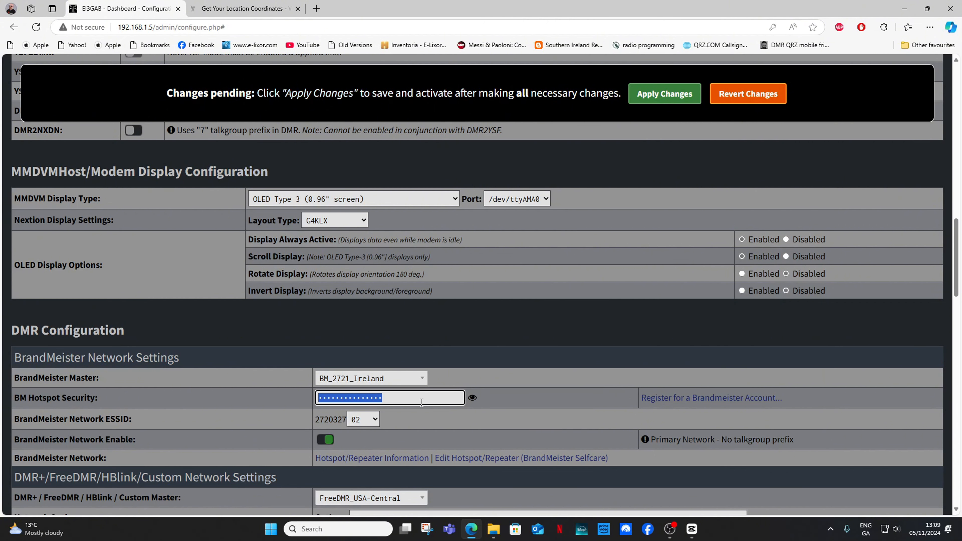
left_click(327, 398)
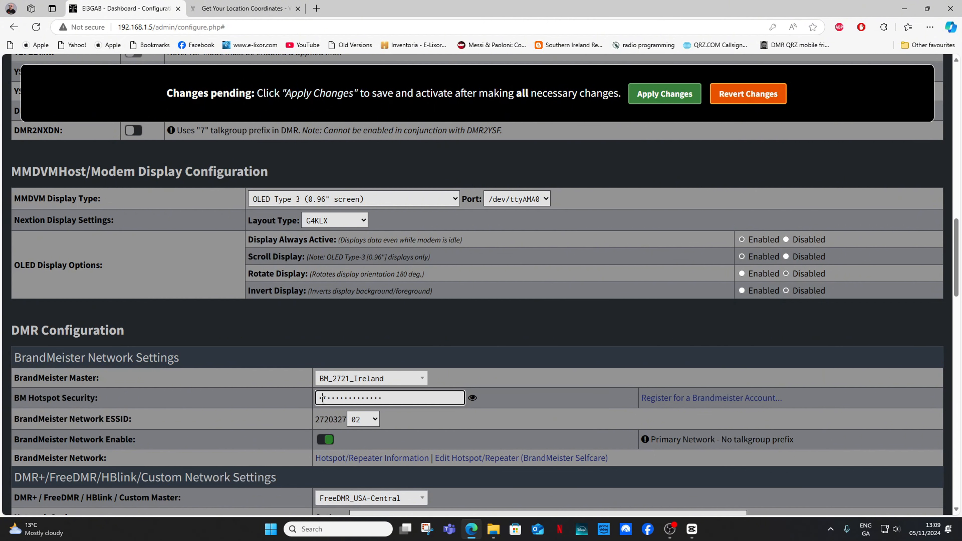
left_click(354, 398)
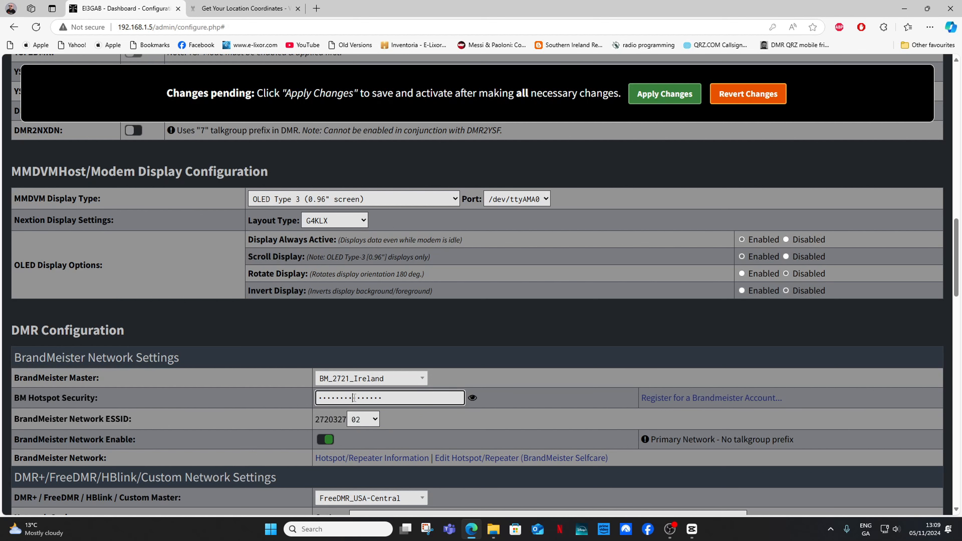
left_click(370, 398)
Step: Apply the pending configuration changes and let the dashboard page reload
left_click(660, 98)
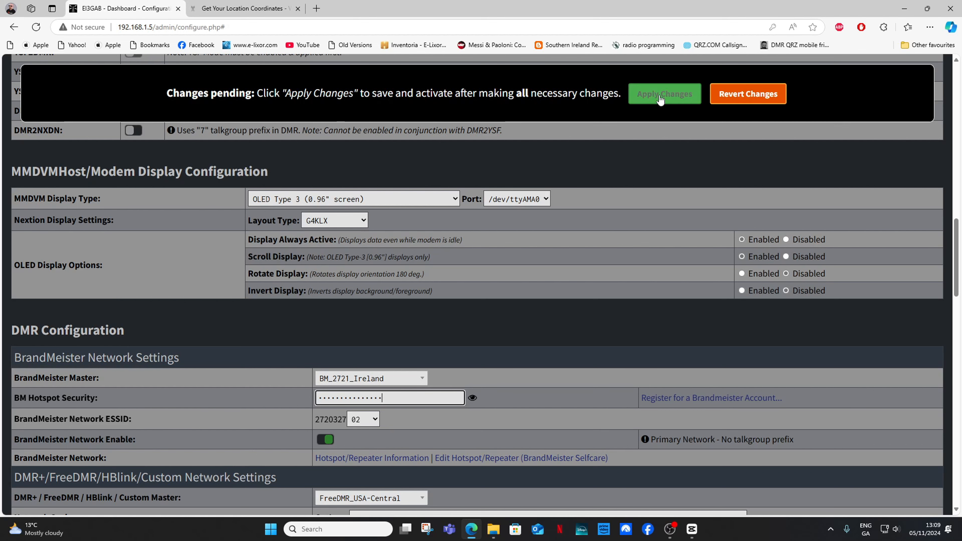
left_click(660, 98)
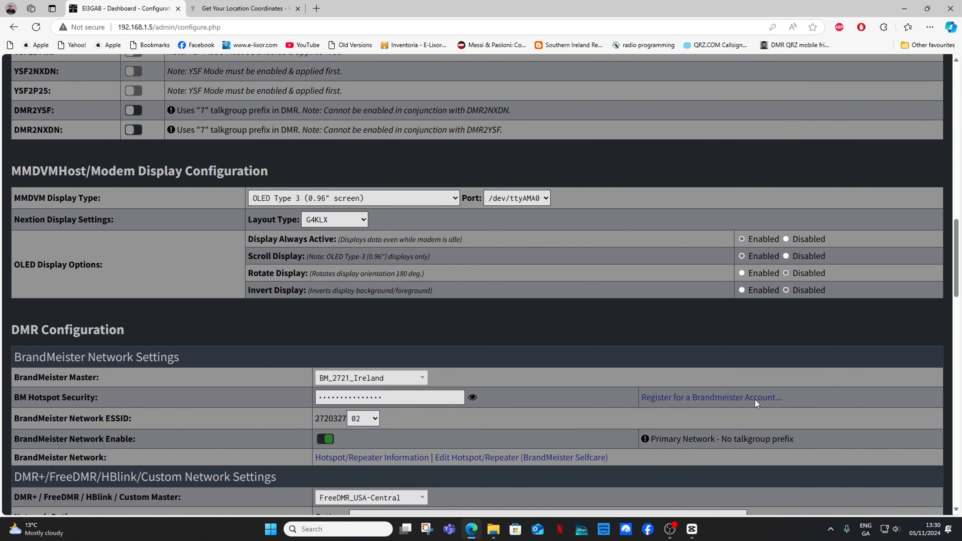
scroll(754, 400, "up", 8)
scroll(754, 400, "up", 10)
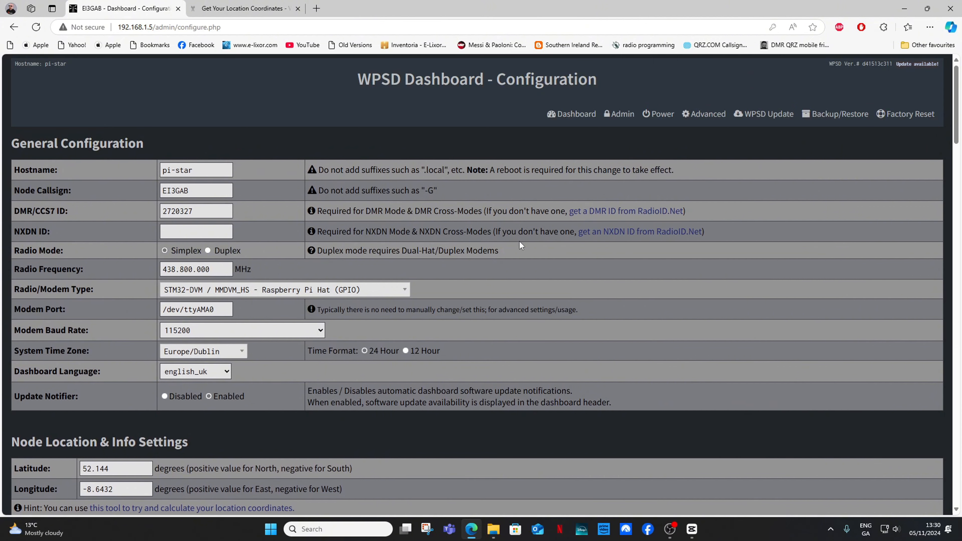
Step: Review the reloaded settings: BrandMeister master BM_2721_Ireland, ESSID 02, network enabled
scroll(502, 225, "down", 2)
scroll(499, 230, "up", 2)
scroll(503, 233, "down", 5)
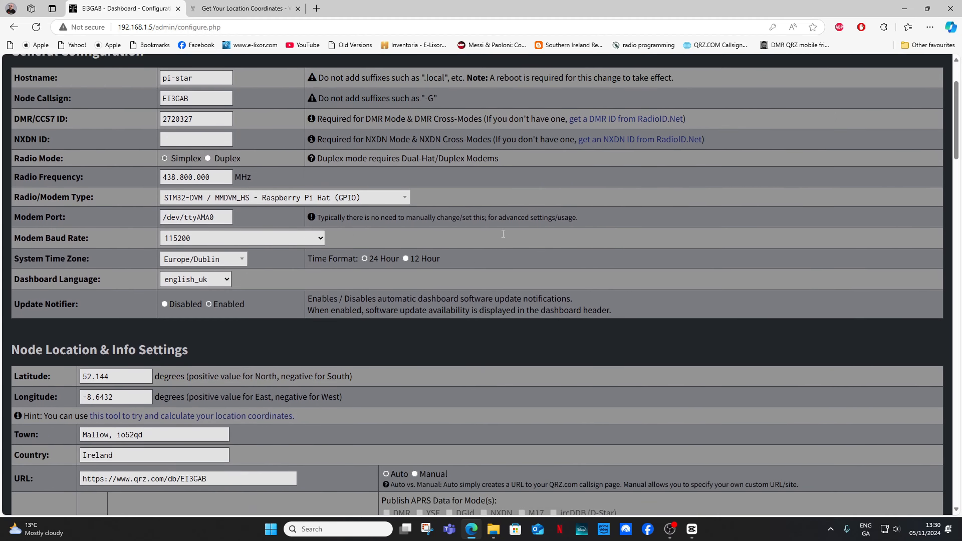
scroll(502, 234, "down", 17)
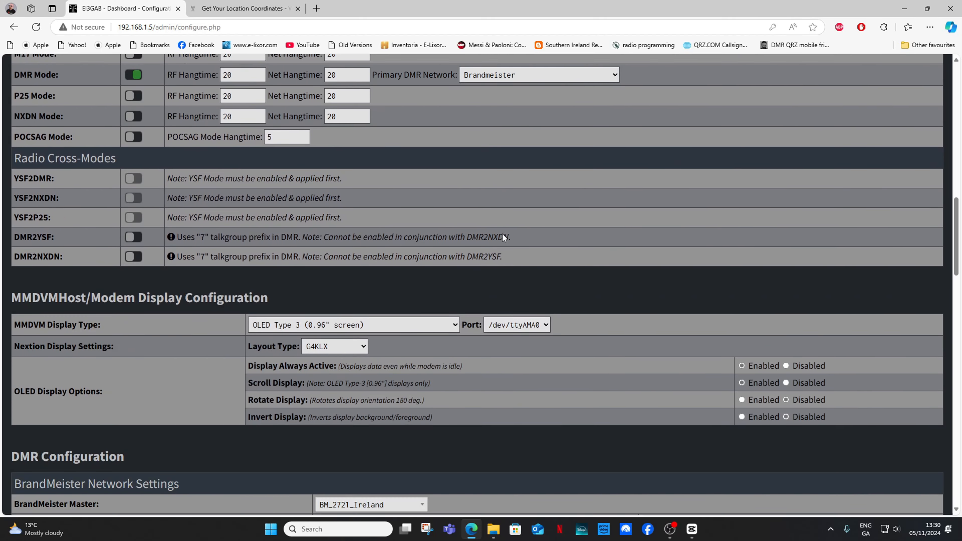
scroll(503, 234, "down", 2)
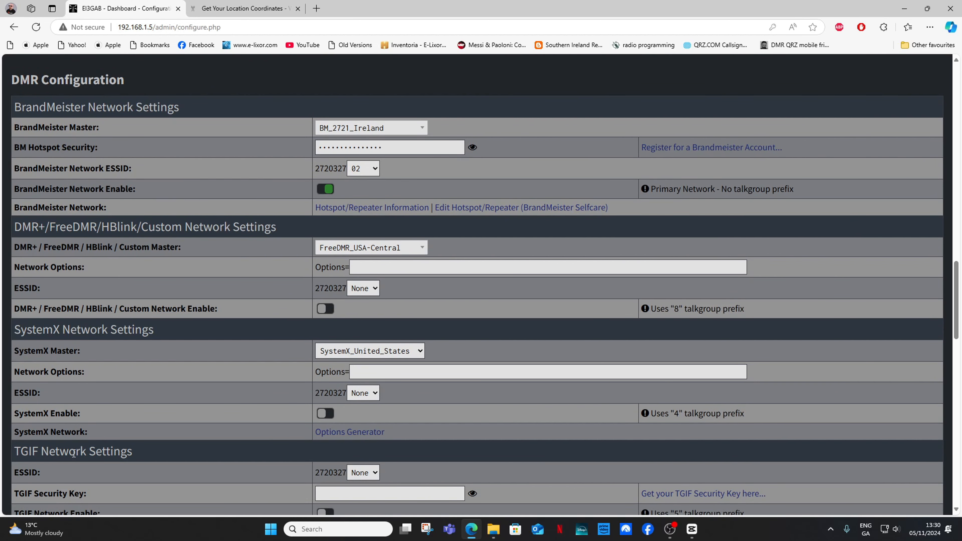
scroll(257, 343, "down", 6)
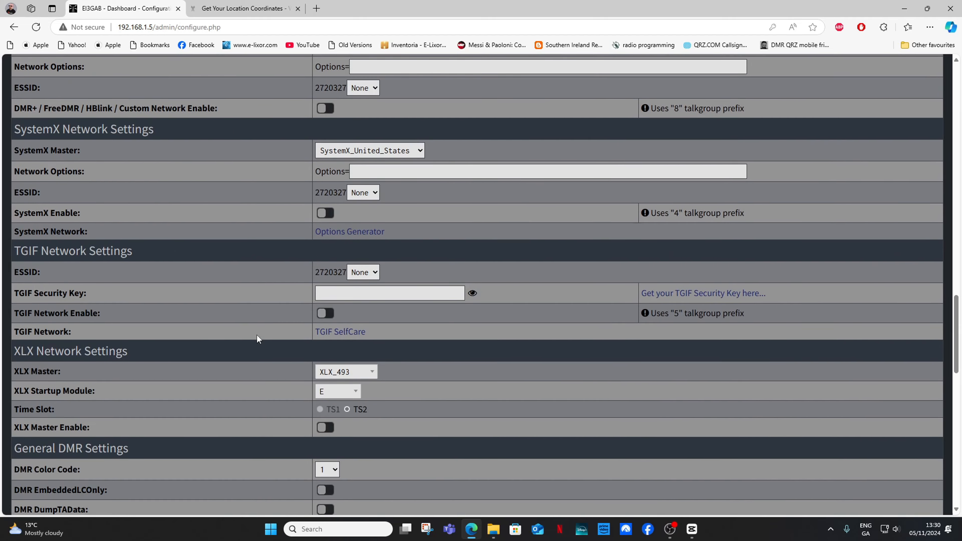
scroll(257, 337, "up", 5)
scroll(258, 335, "up", 5)
scroll(257, 335, "down", 2)
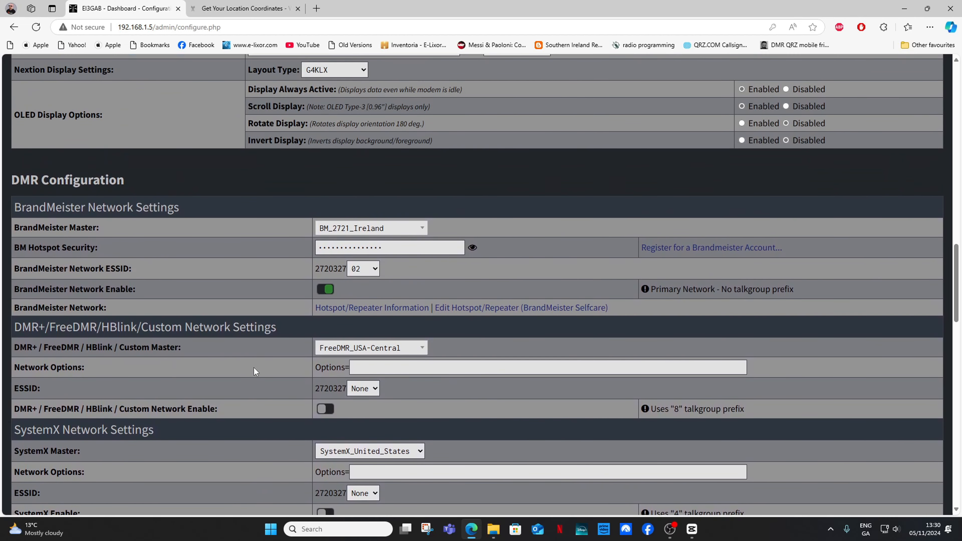
left_click(422, 228)
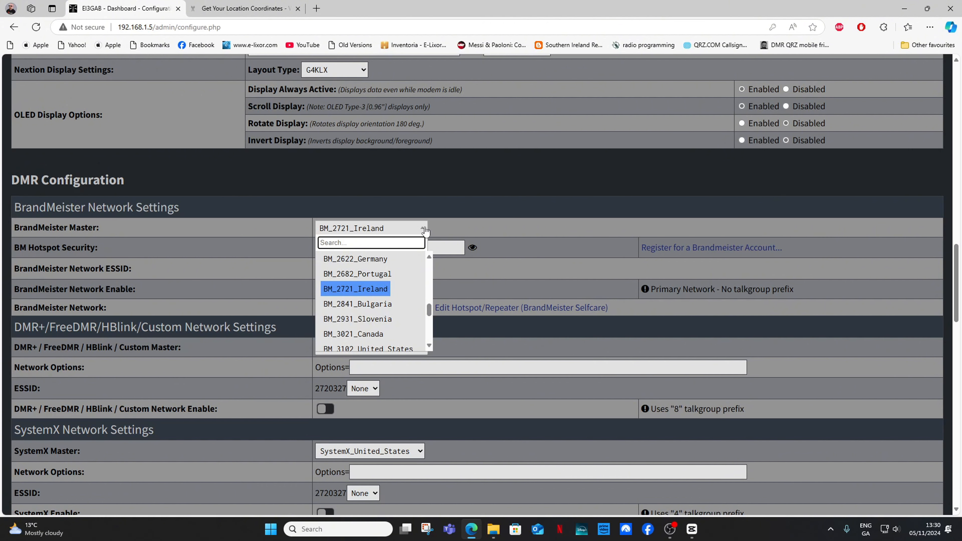
left_click(424, 229)
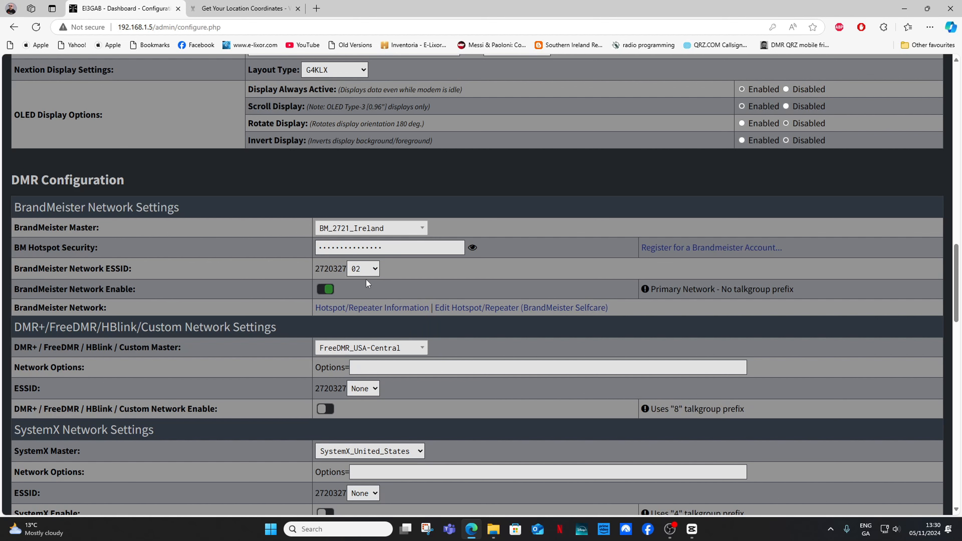
left_click(373, 270)
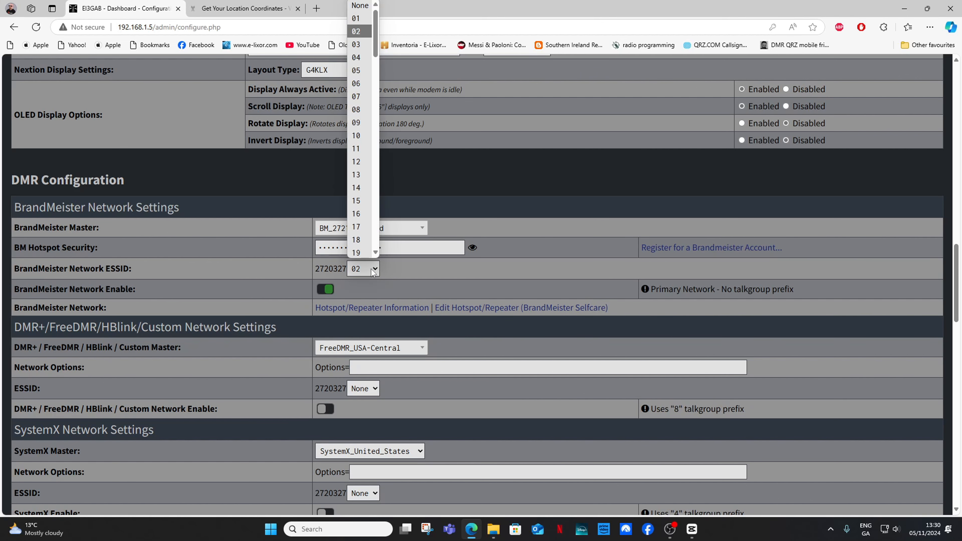
left_click(365, 33)
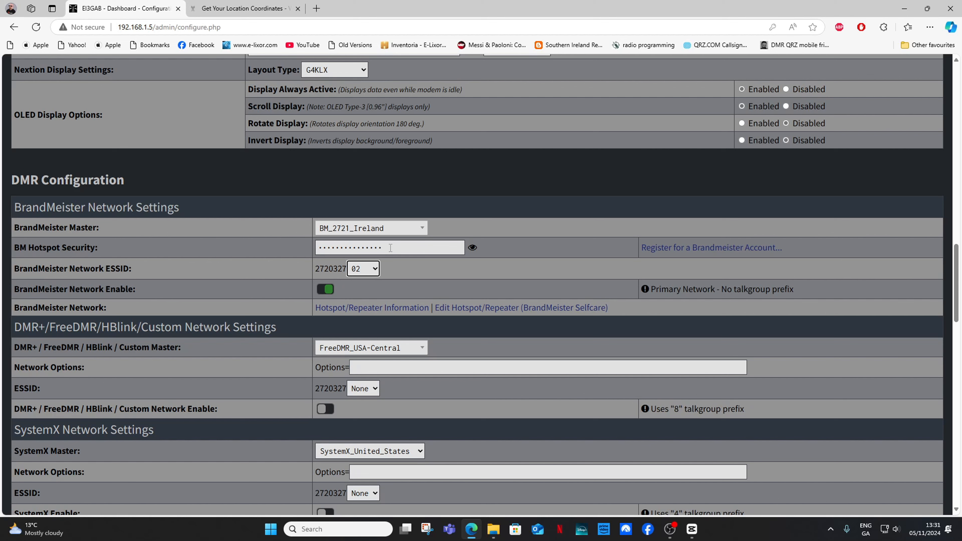
left_click(374, 270)
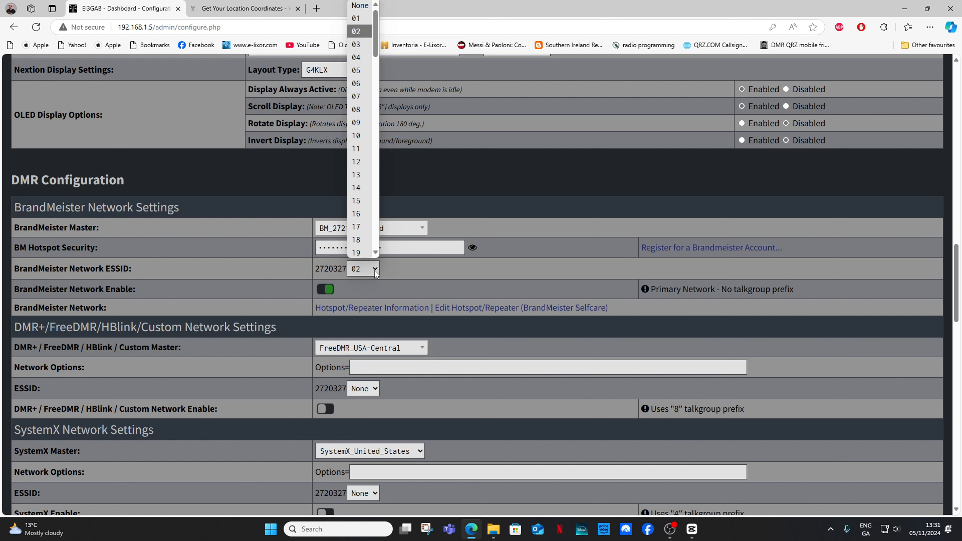
left_click(374, 271)
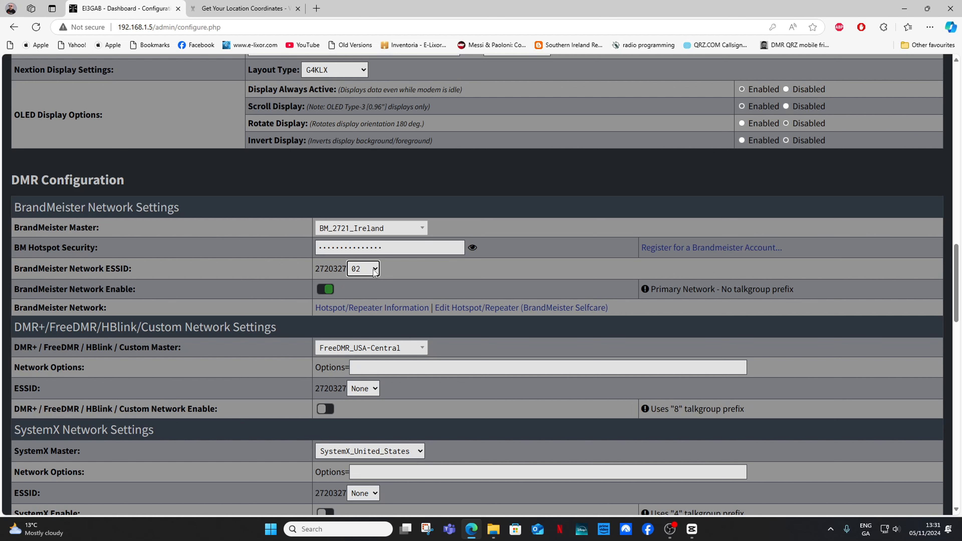
left_click(400, 271)
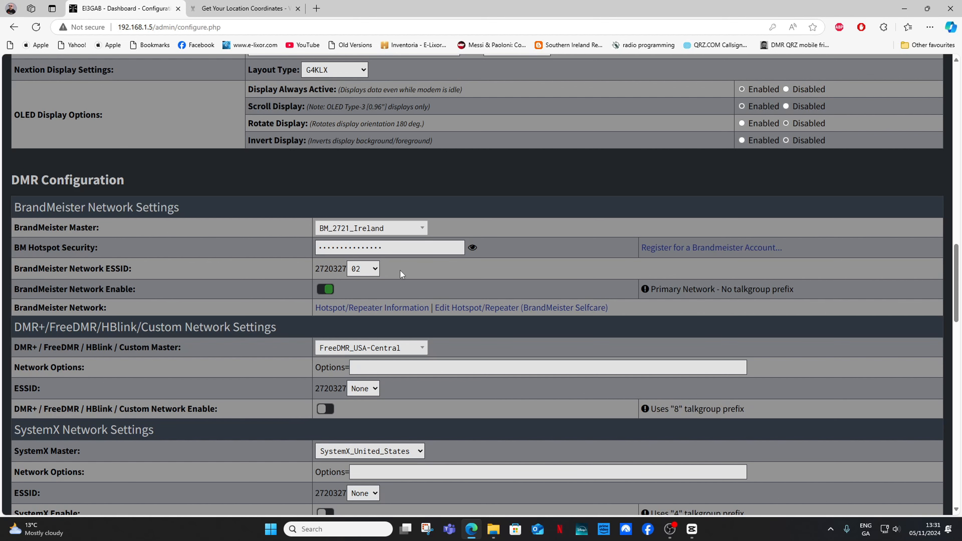